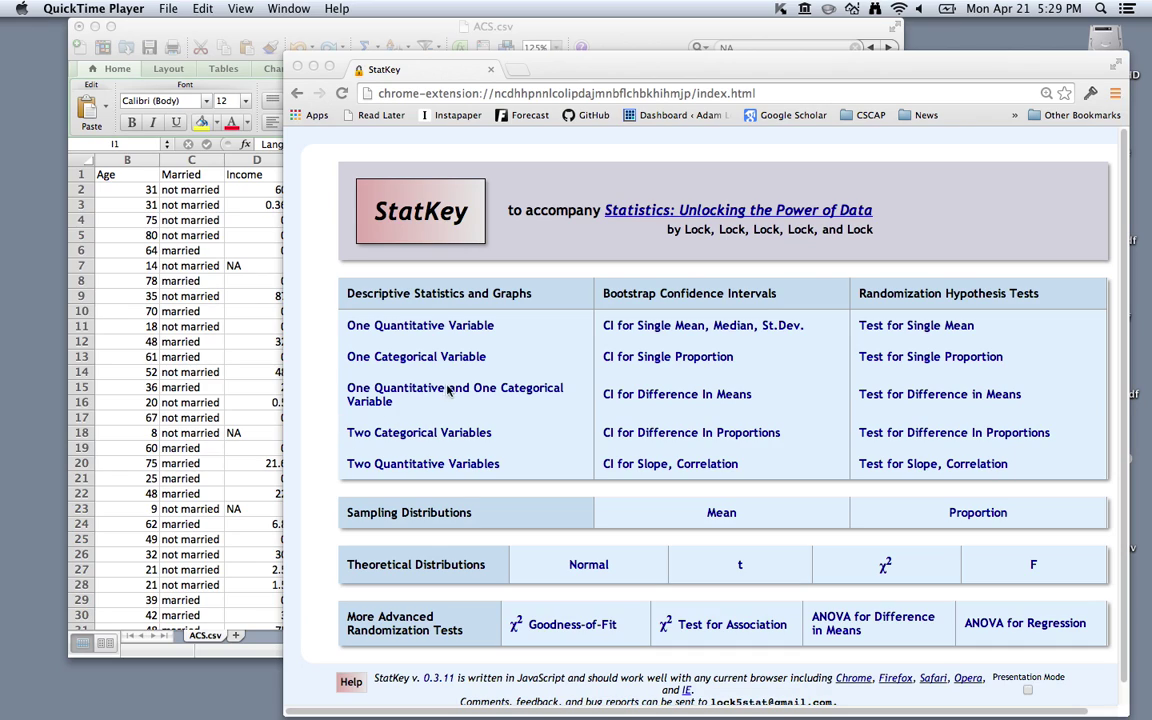
Open StatKey's CI for Single Proportion tool, then bring the ACS.csv spreadsheet forward.
{"action": "left_click_drag", "start_coordinate": [612, 62], "coordinate": [600, 49]}
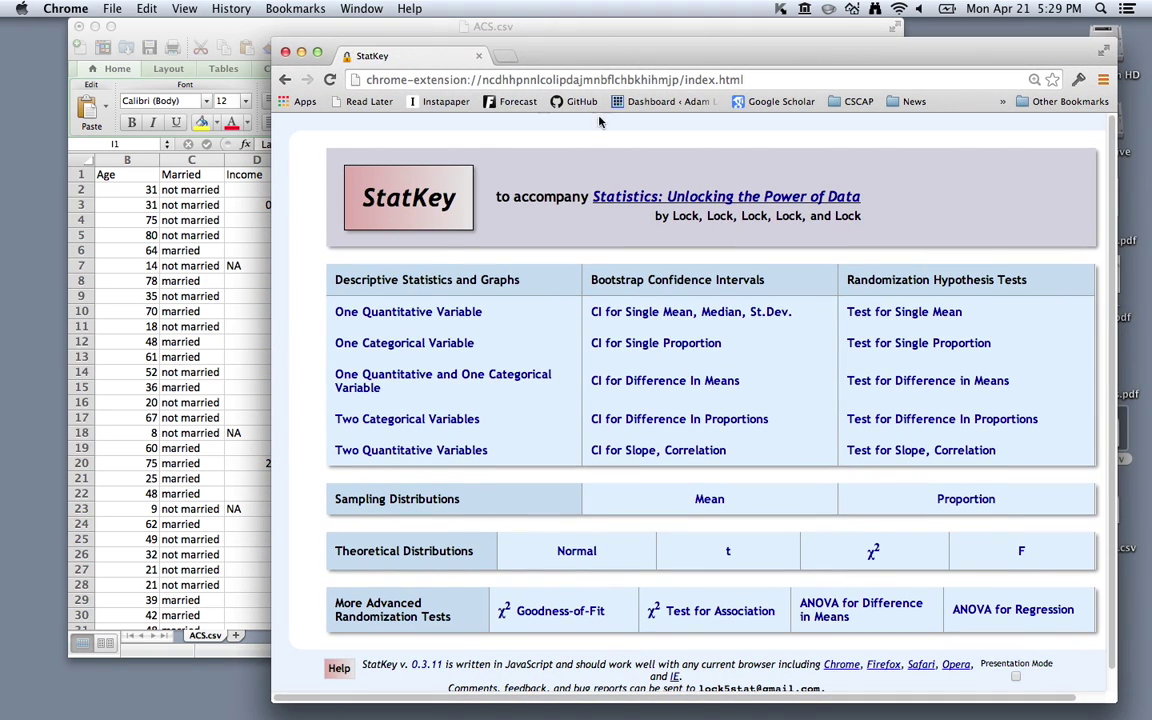
{"action": "left_click", "coordinate": [632, 346]}
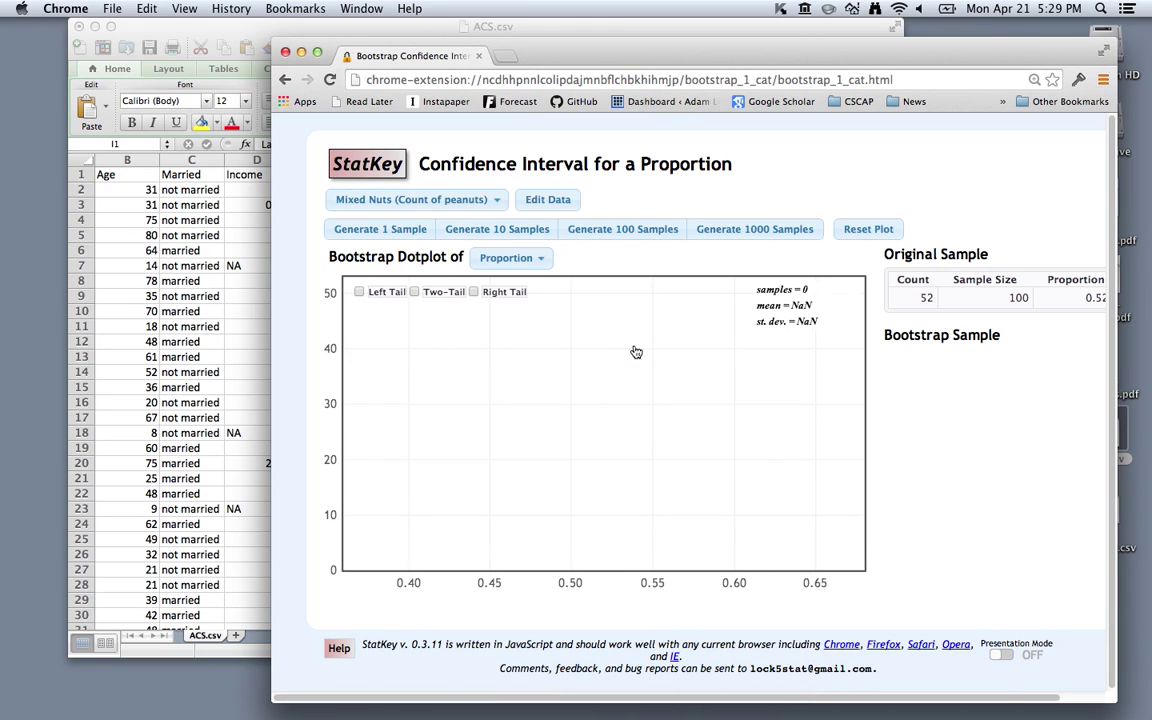
{"action": "left_click", "coordinate": [555, 200]}
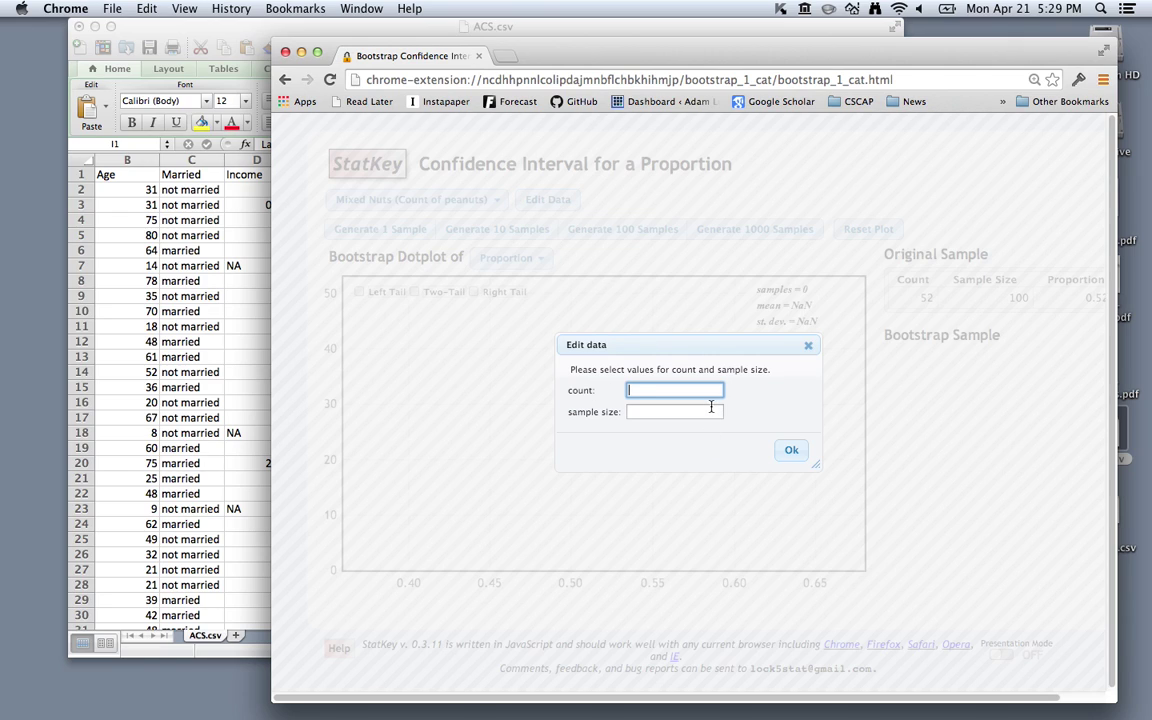
{"action": "left_click", "coordinate": [792, 452]}
{"action": "left_click", "coordinate": [808, 346]}
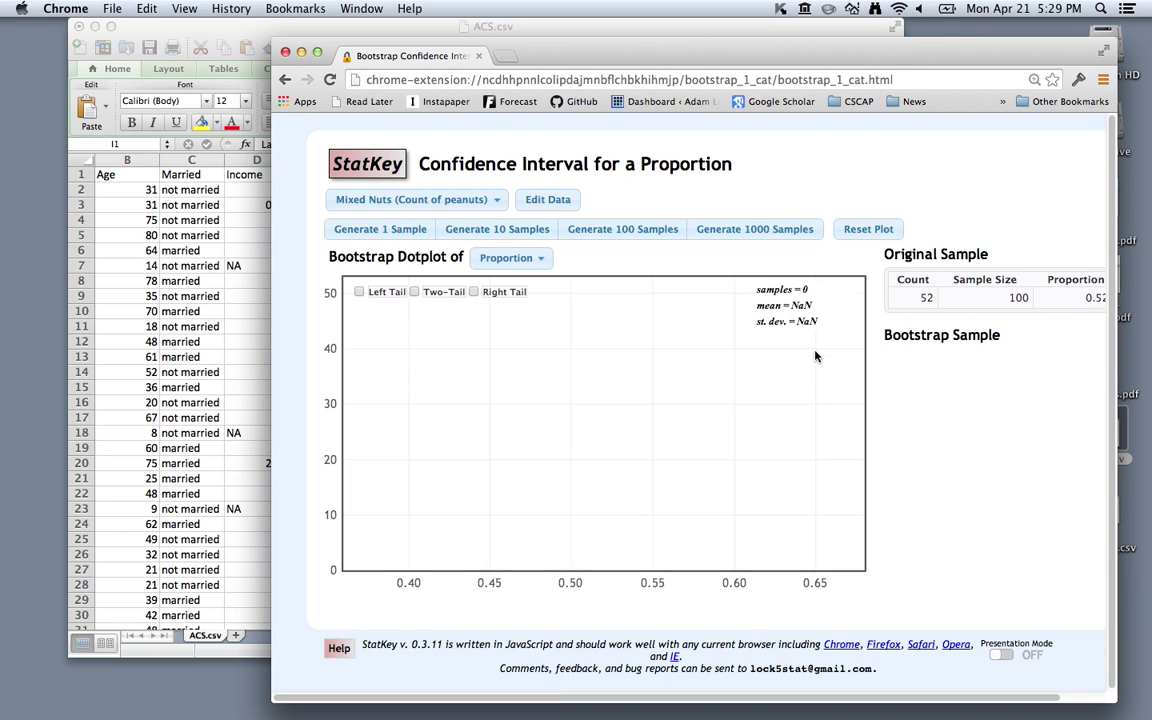
Bring up ACS.csv in Excel to review its Language column of english and other responses.
{"action": "left_click", "coordinate": [226, 47]}
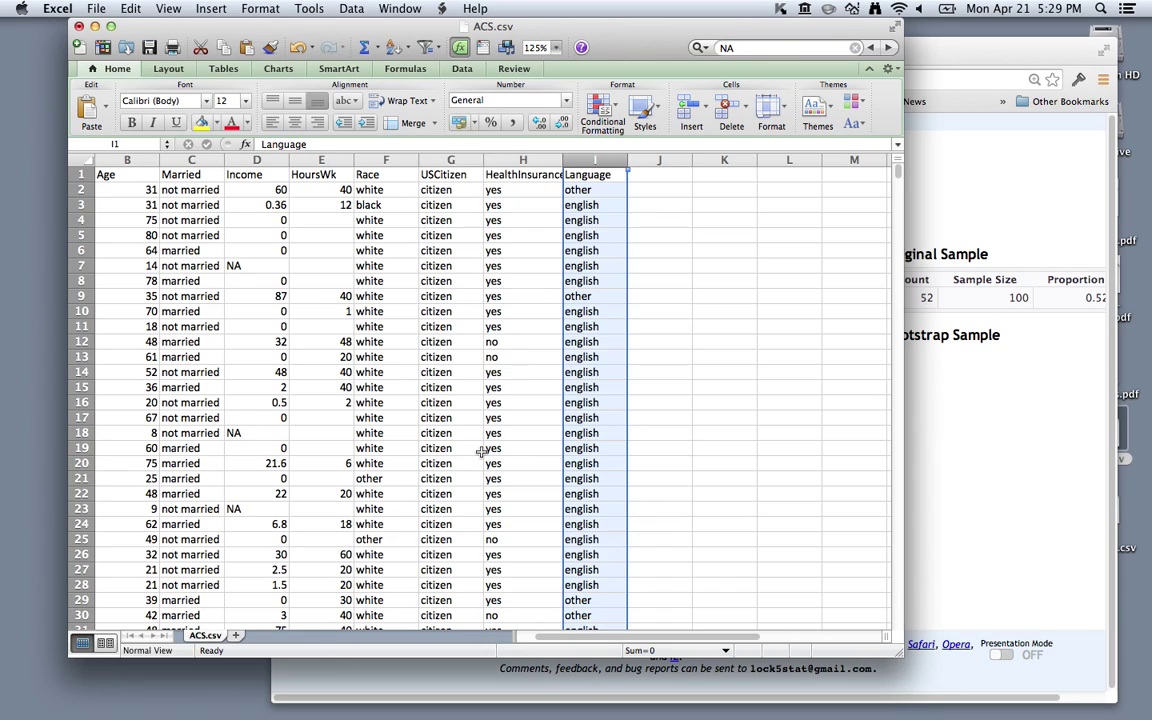
Go to StatKey's One Categorical Variable descriptive statistics and open its data editor.
{"action": "left_click", "coordinate": [971, 224]}
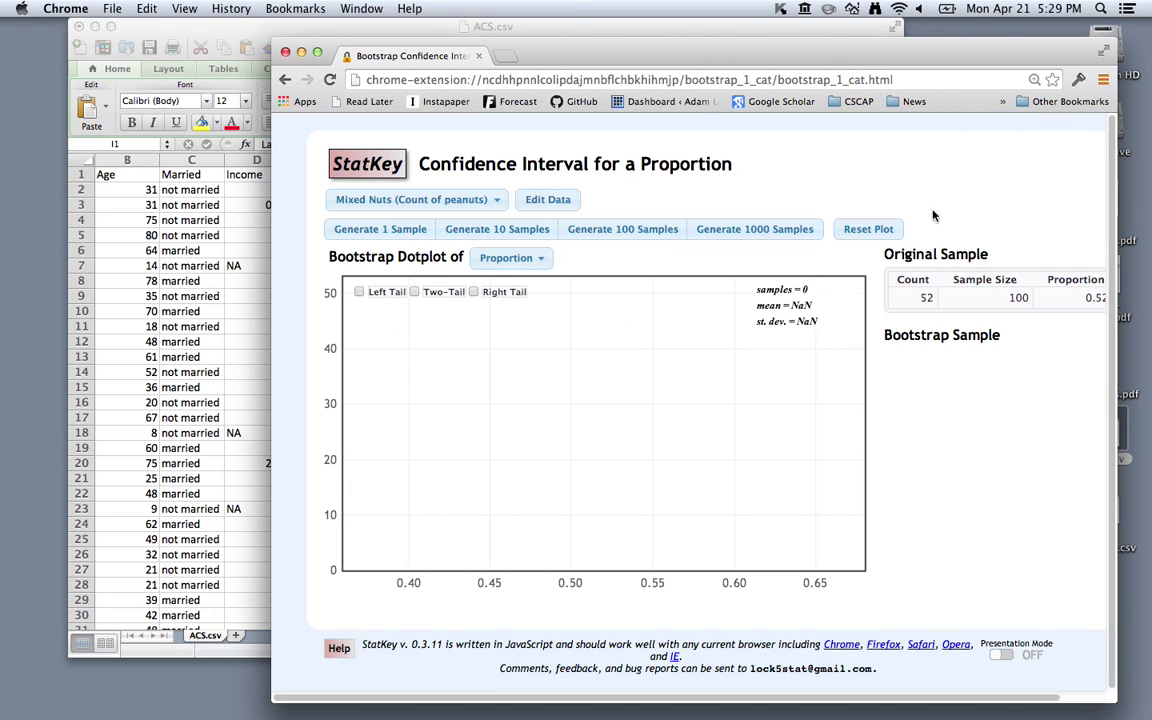
{"action": "left_click", "coordinate": [383, 173]}
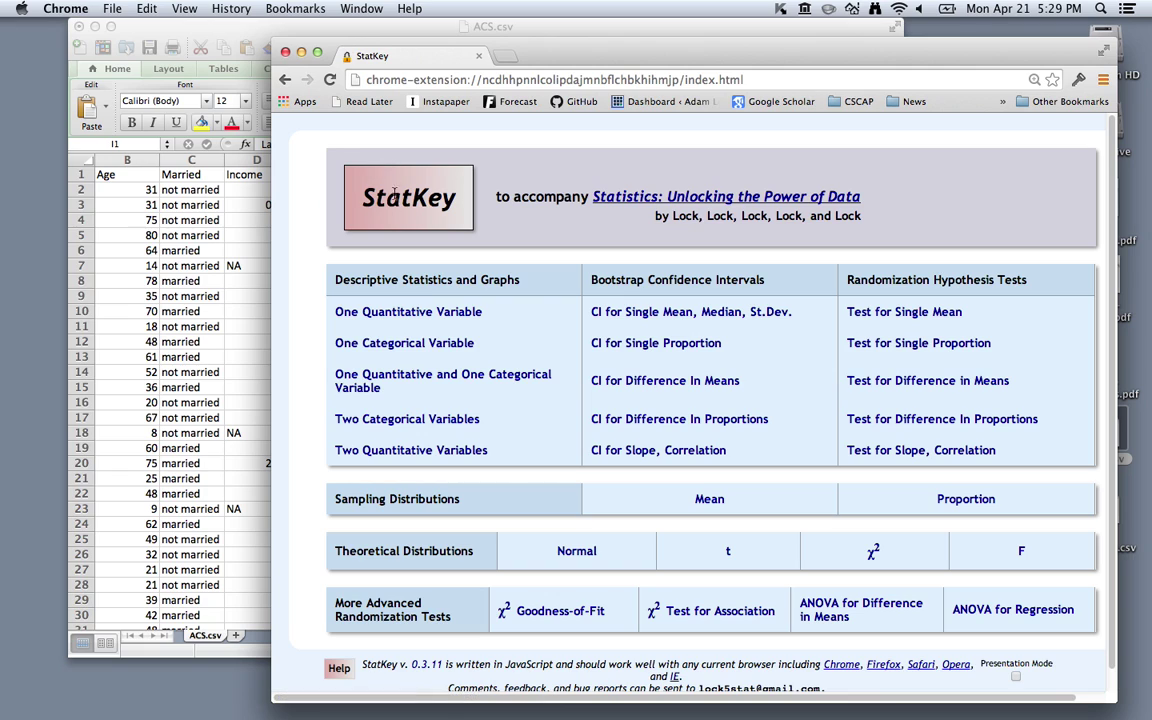
{"action": "left_click", "coordinate": [445, 345]}
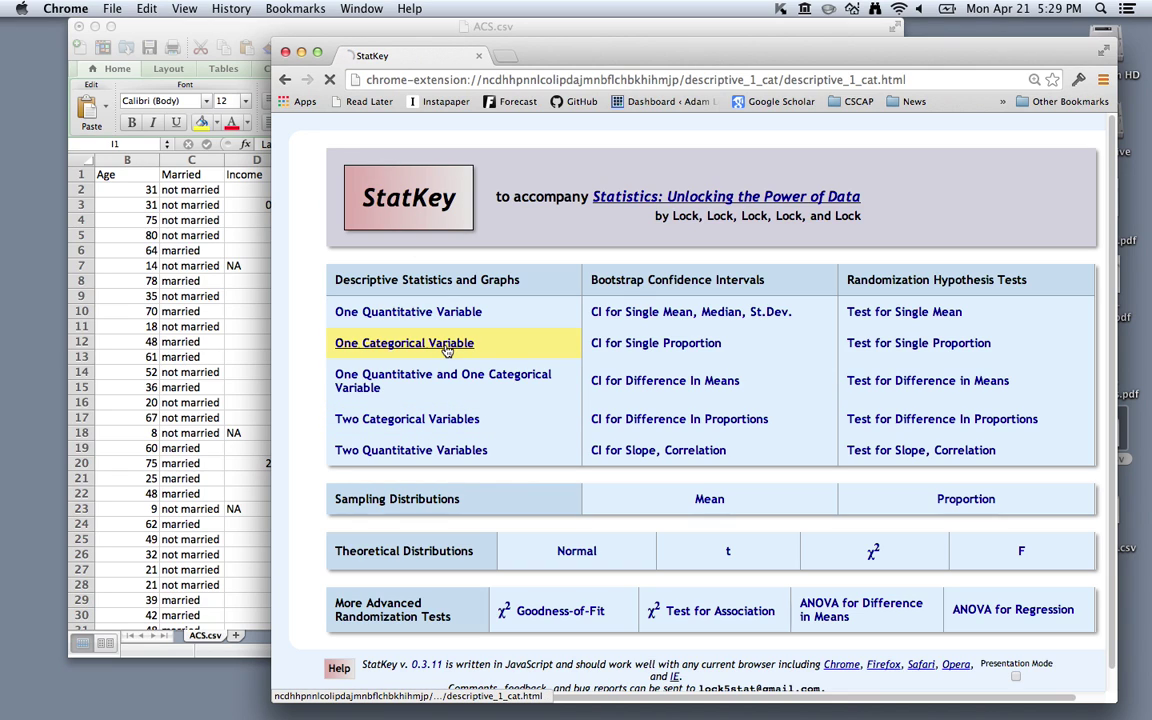
{"action": "left_click", "coordinate": [582, 200]}
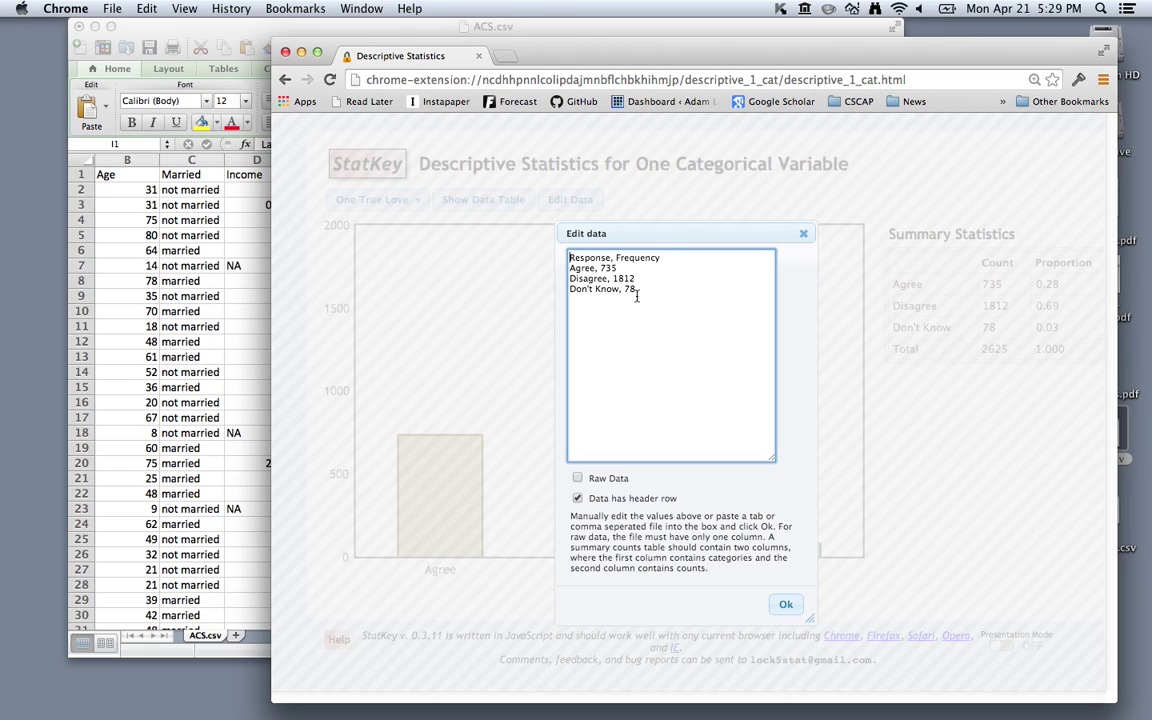
Switch the editor to Raw Data and delete the existing sample data.
{"action": "left_click_drag", "start_coordinate": [746, 296], "coordinate": [543, 244]}
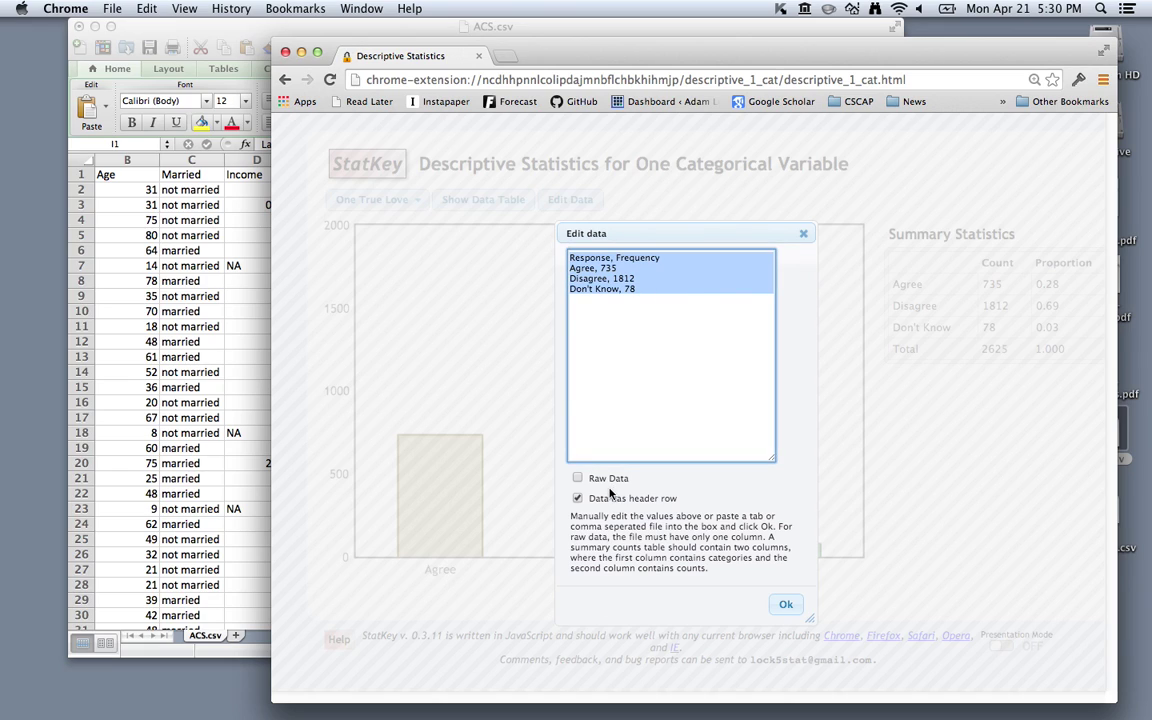
{"action": "left_click", "coordinate": [578, 479]}
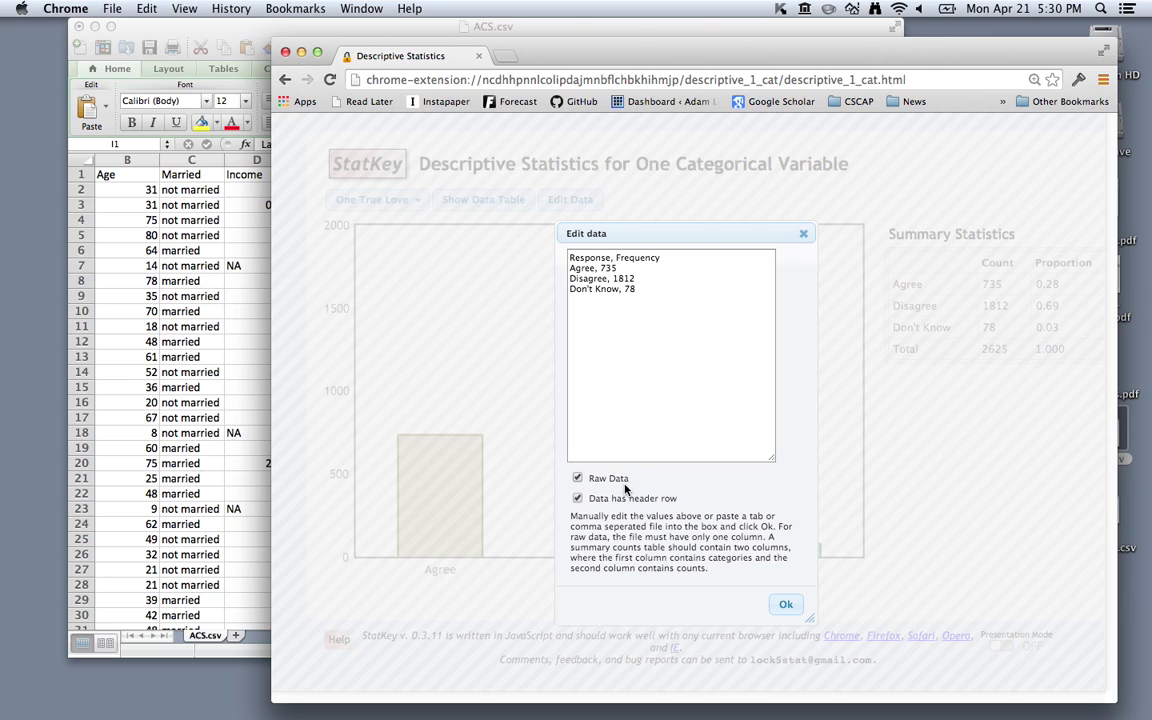
{"action": "left_click_drag", "start_coordinate": [637, 290], "coordinate": [488, 247]}
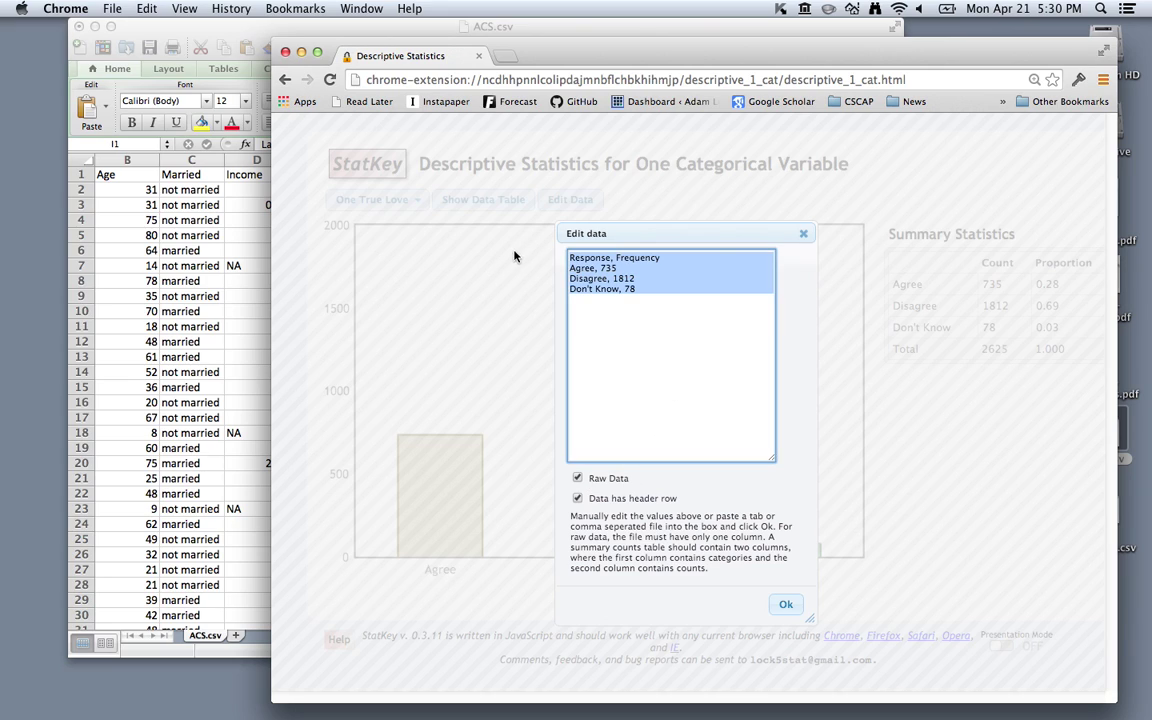
{"action": "key", "text": "BackSpace"}
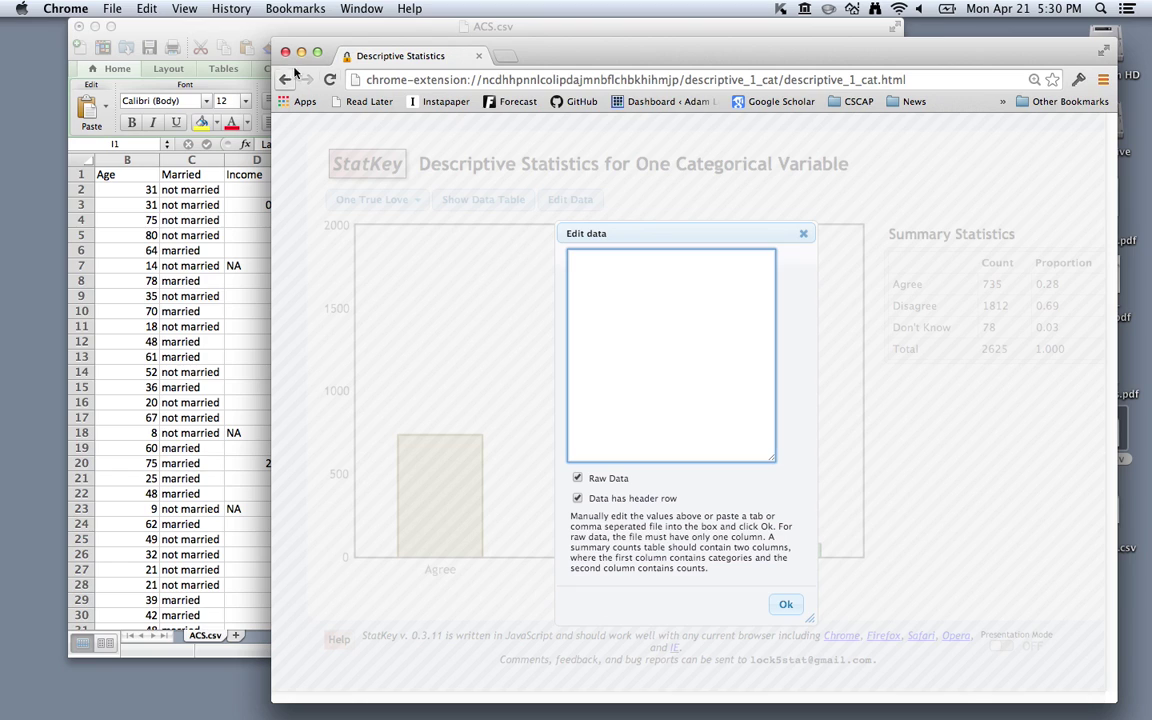
Copy the entire Language column (column I) of ACS.csv.
{"action": "left_click", "coordinate": [224, 30]}
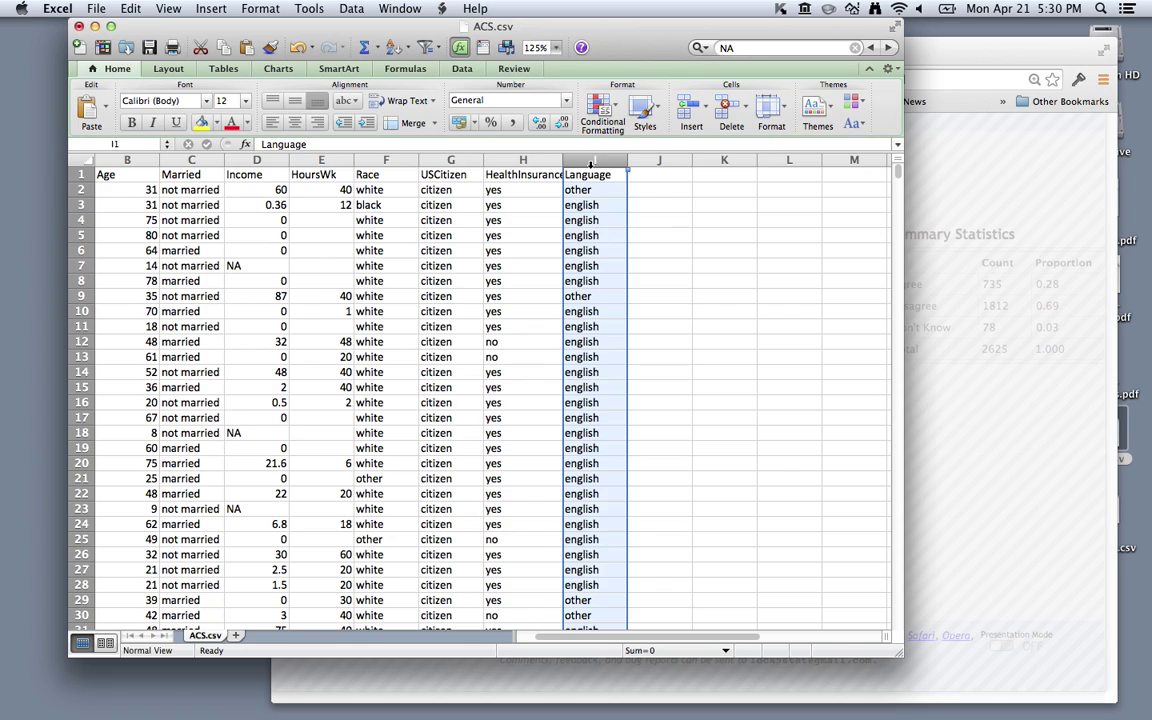
{"action": "key", "text": "super+c"}
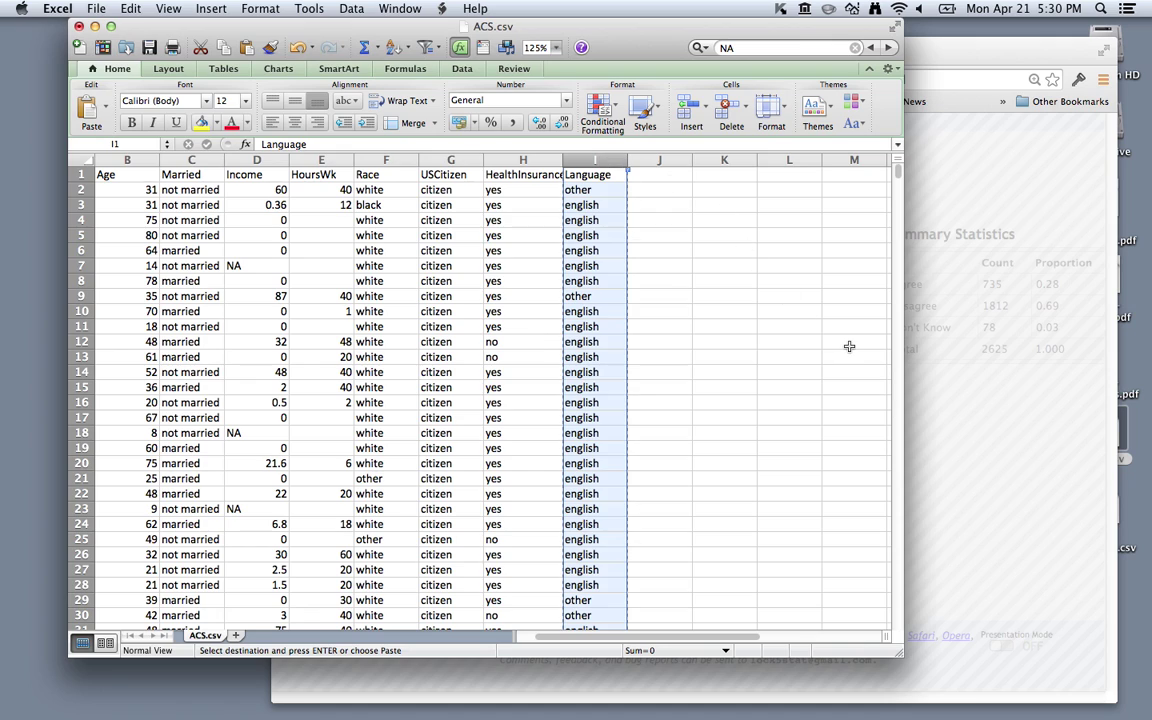
Paste the Language column as raw data, giving english 806 and other 194 of 1000.
{"action": "left_click", "coordinate": [1022, 353]}
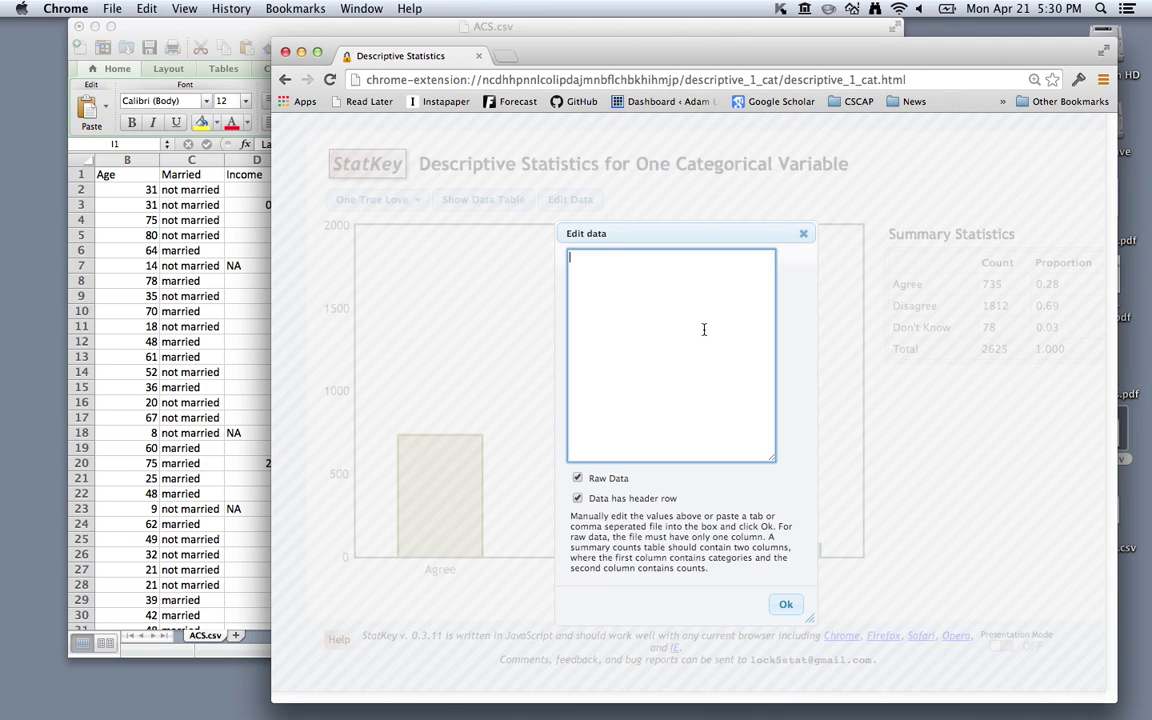
{"action": "key", "text": "super+v"}
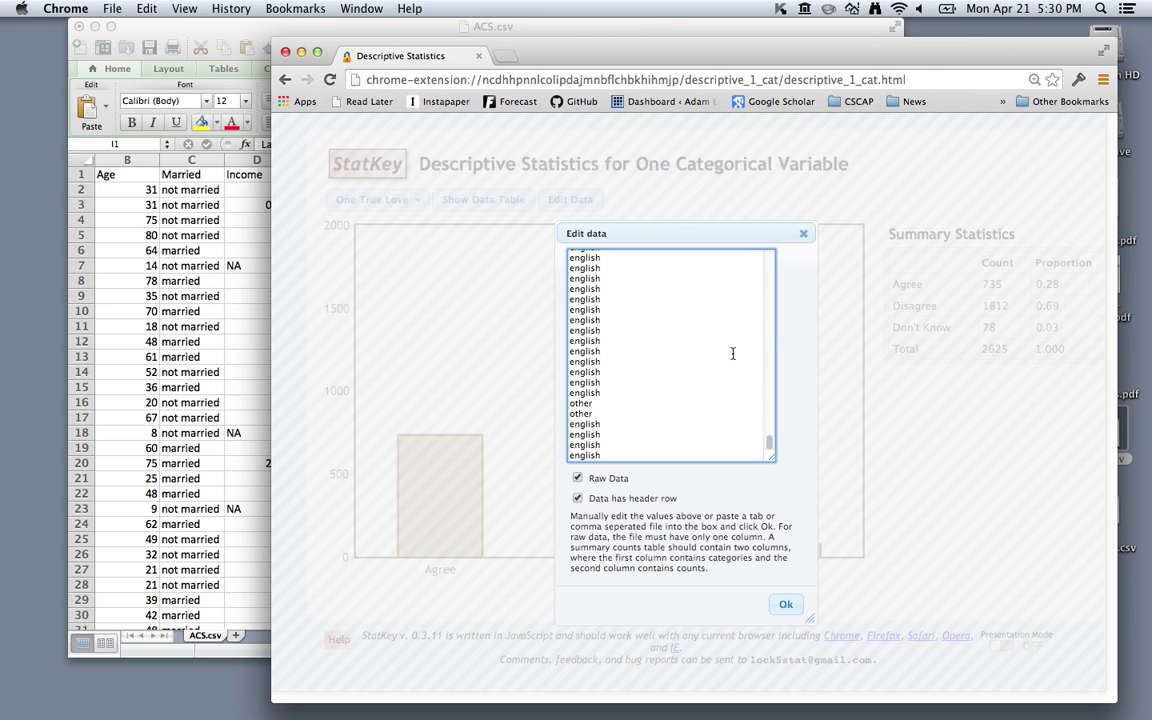
{"action": "left_click_drag", "start_coordinate": [769, 447], "coordinate": [771, 257]}
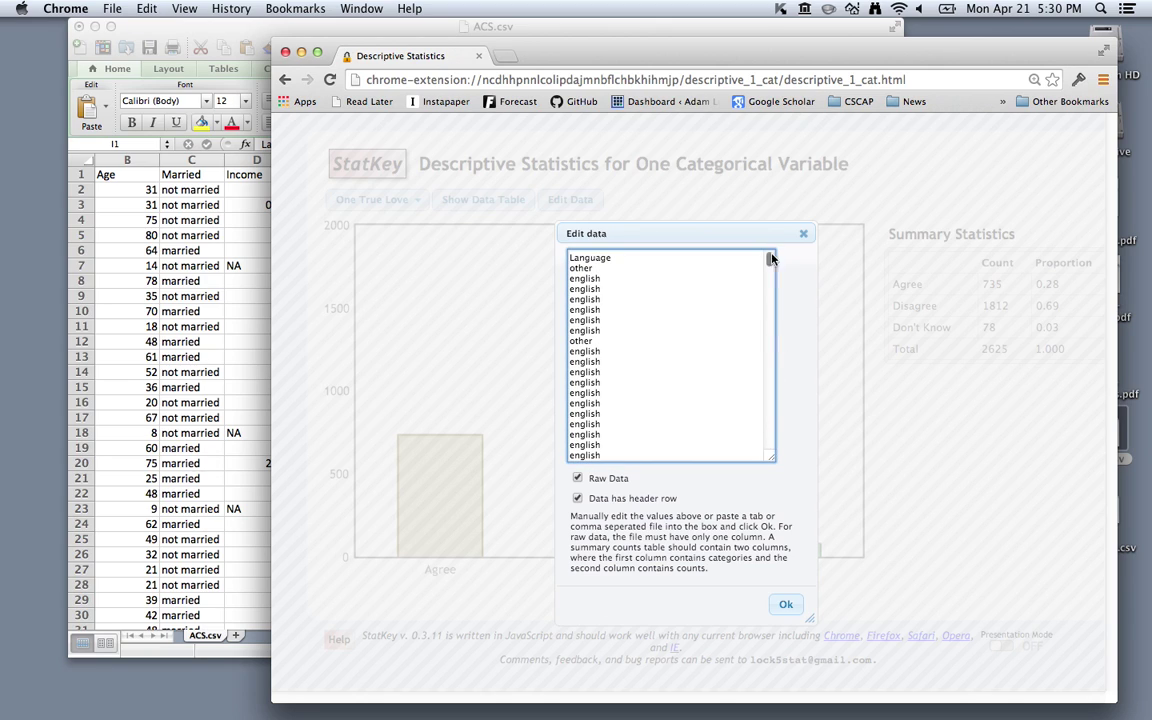
{"action": "left_click", "coordinate": [787, 607]}
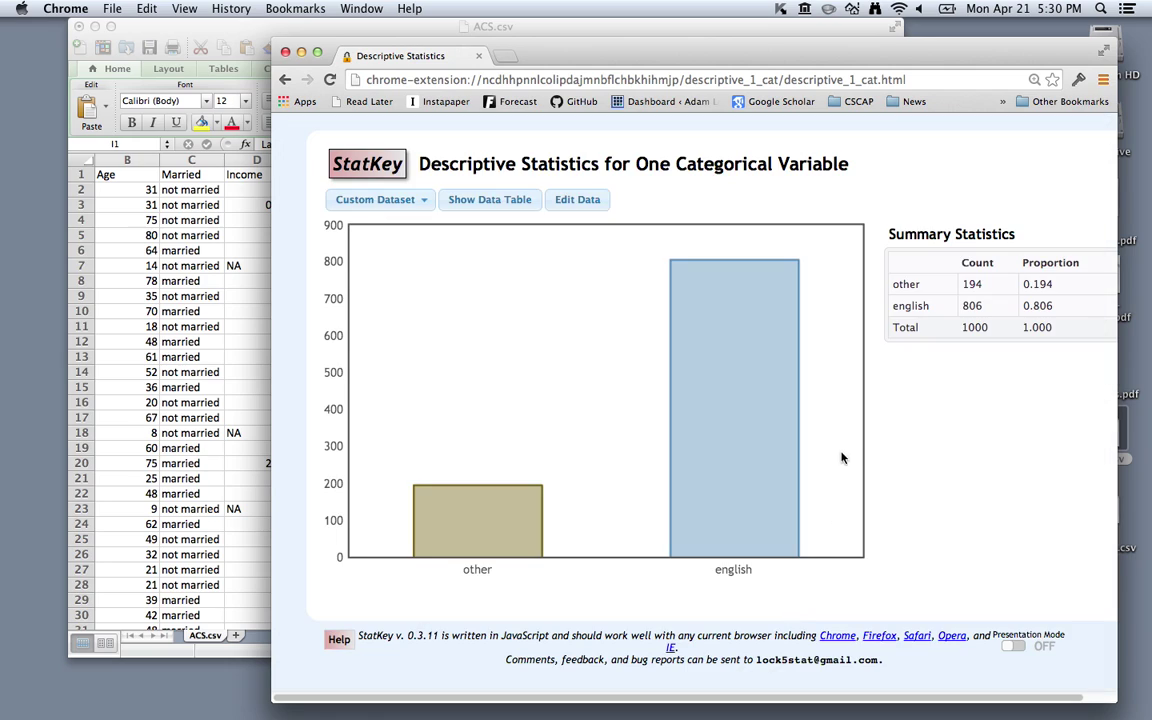
{"action": "double_click", "coordinate": [970, 306]}
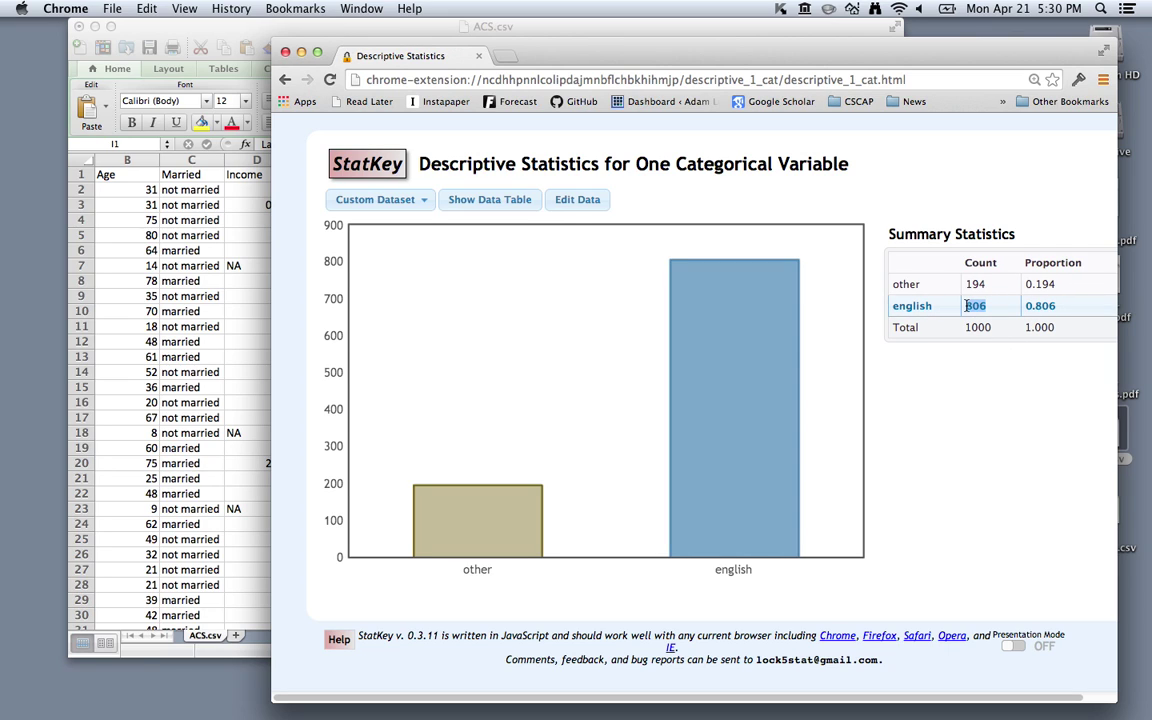
Open CI for Single Proportion with custom data: count 806, sample size 1000.
{"action": "left_click", "coordinate": [393, 165]}
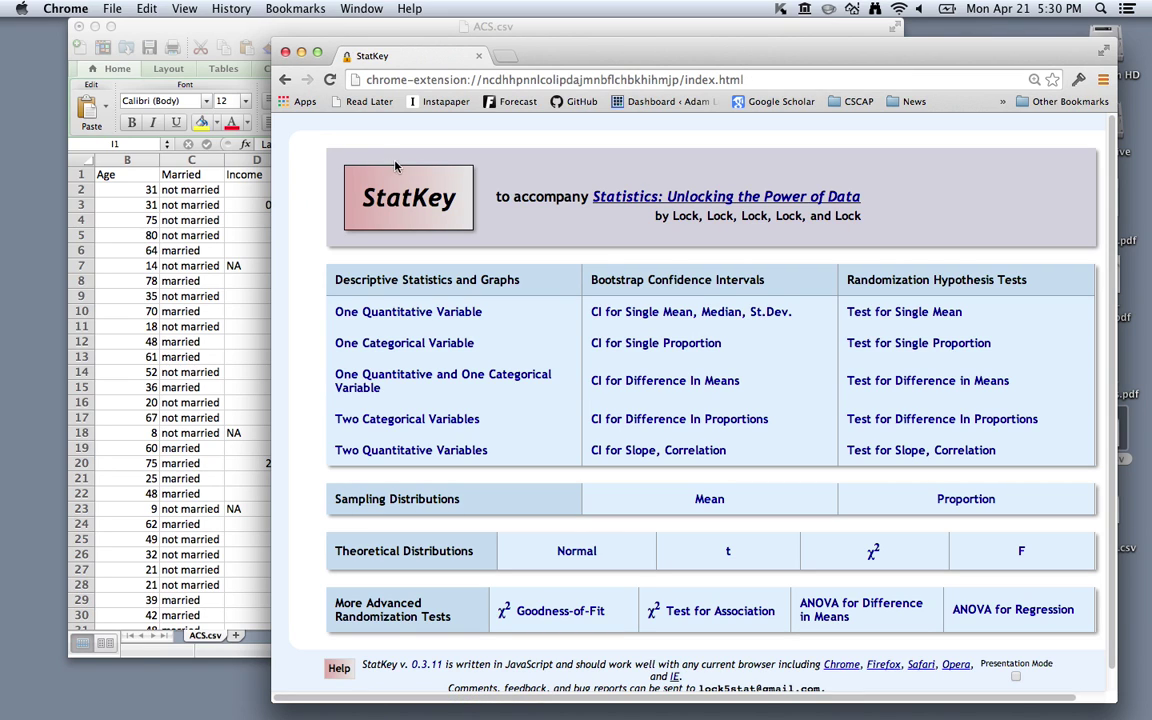
{"action": "left_click", "coordinate": [638, 346]}
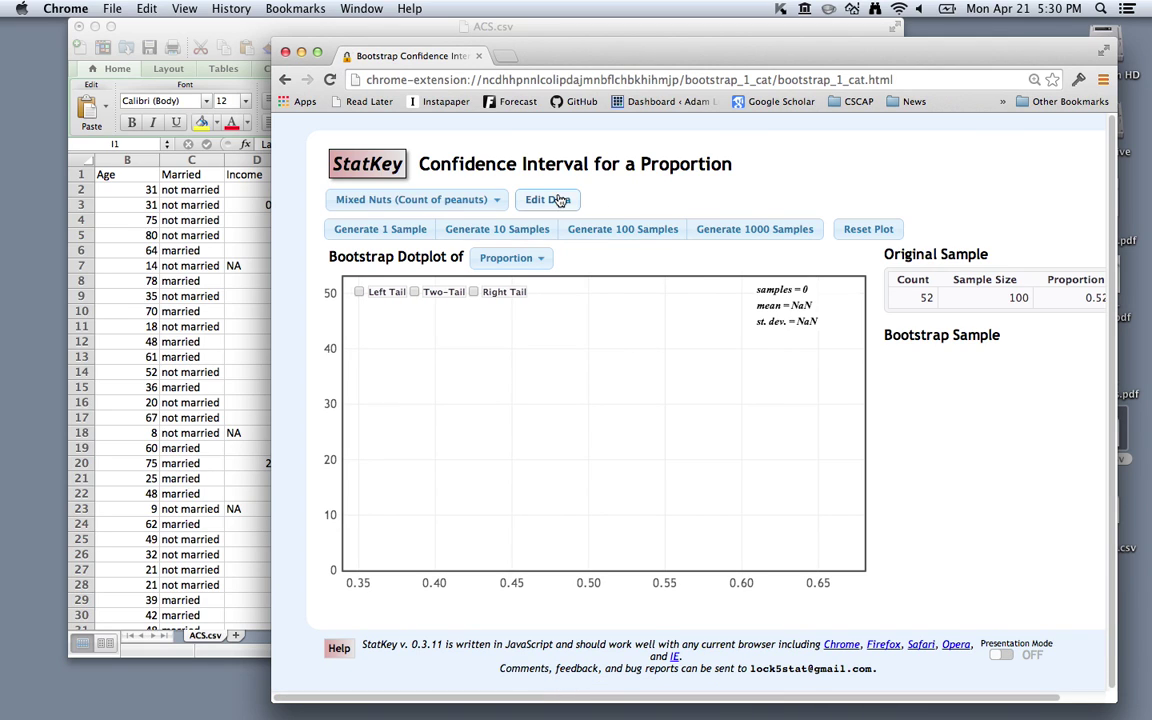
{"action": "left_click", "coordinate": [560, 201]}
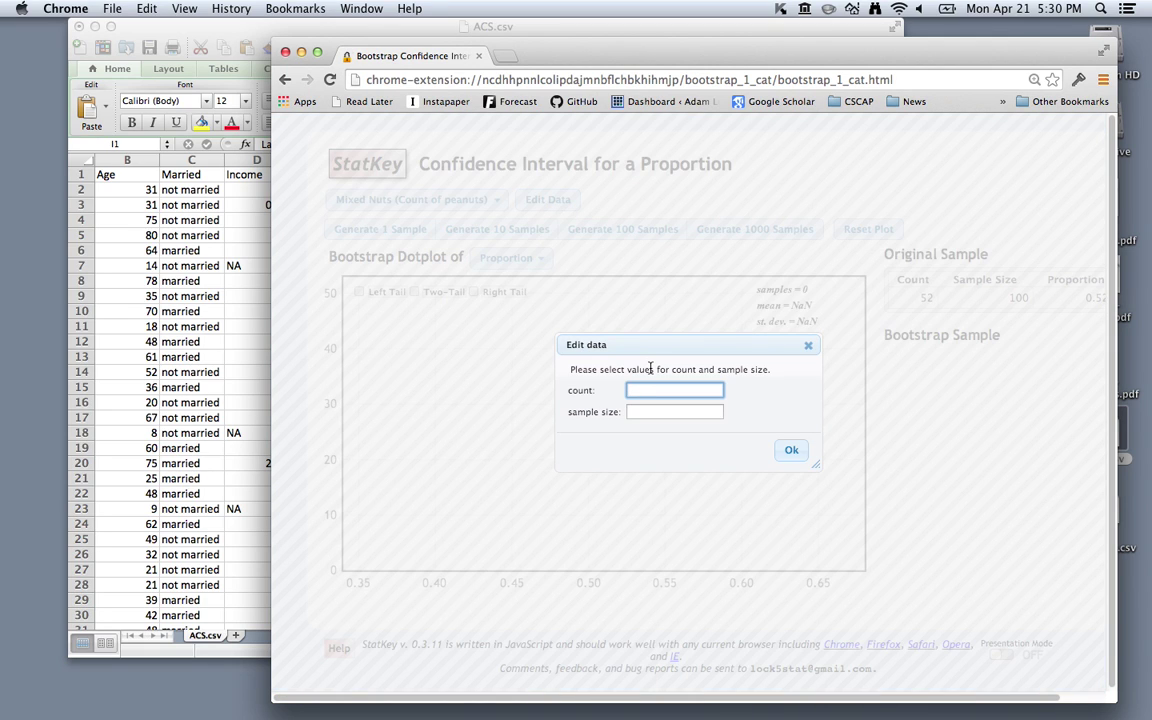
{"action": "type", "text": "806"}
{"action": "key", "text": "Tab"}
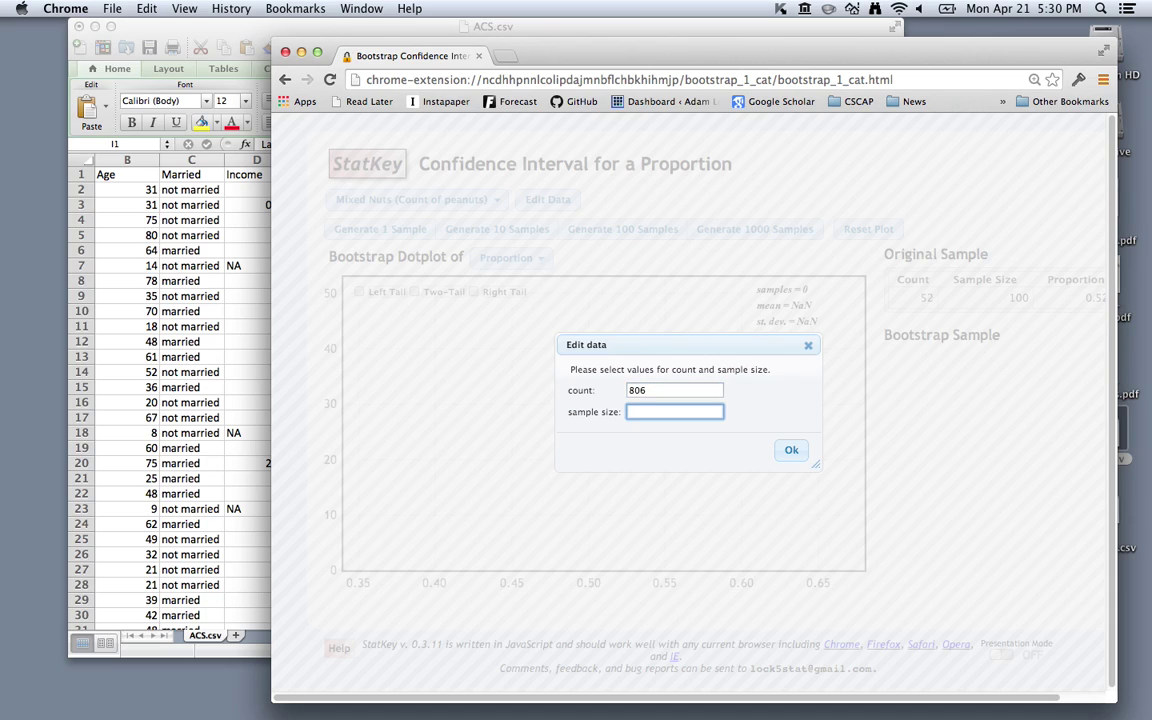
{"action": "type", "text": "1000"}
{"action": "left_click", "coordinate": [789, 452]}
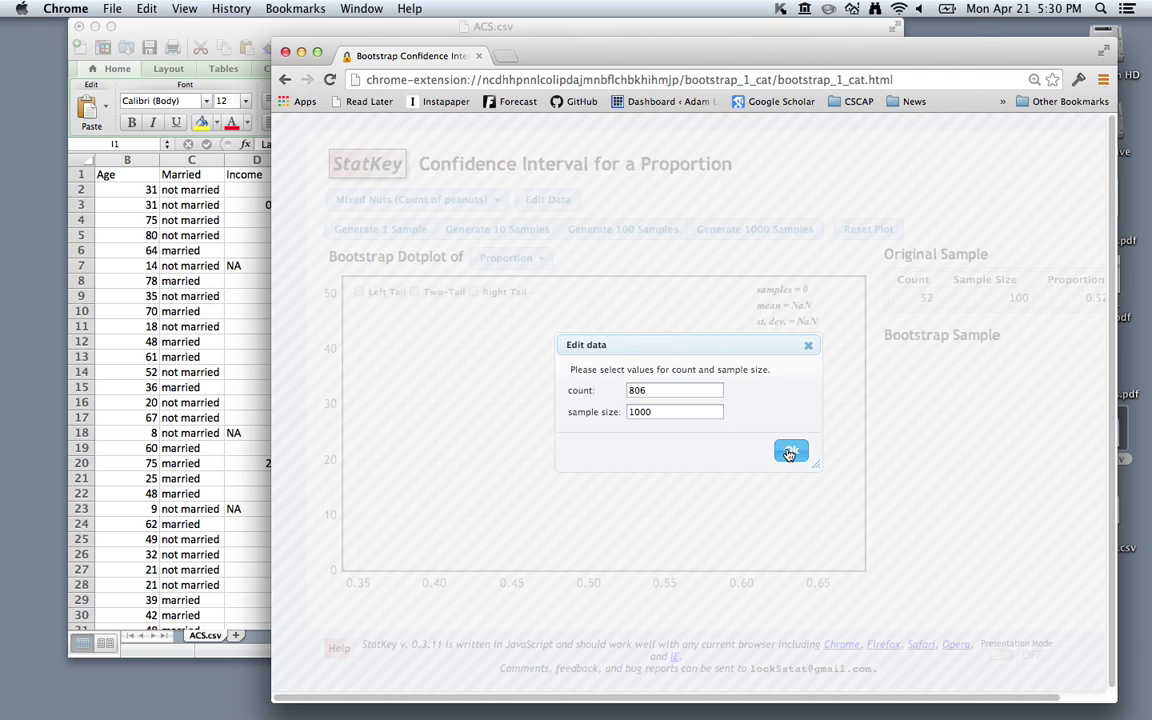
{"action": "left_click_drag", "start_coordinate": [858, 55], "coordinate": [797, 48]}
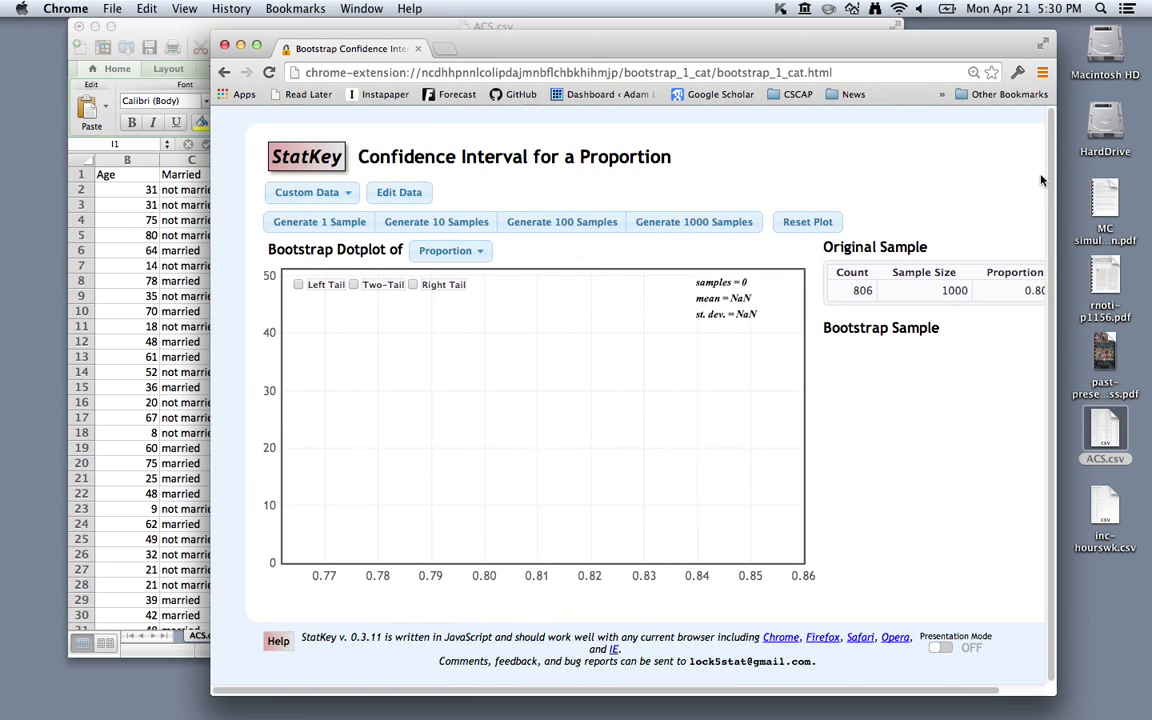
{"action": "left_click_drag", "start_coordinate": [1062, 175], "coordinate": [1119, 175]}
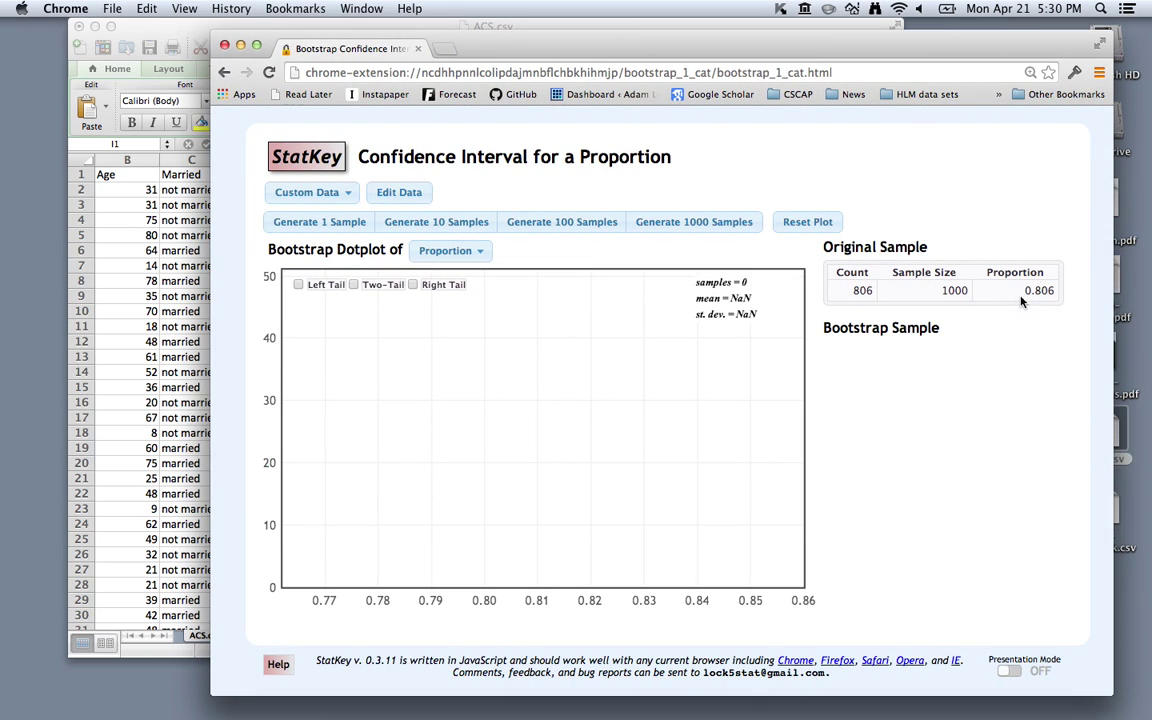
Turn on Presentation Mode and draw one bootstrap sample, with count 809 and proportion 0.809.
{"action": "left_click", "coordinate": [1008, 672]}
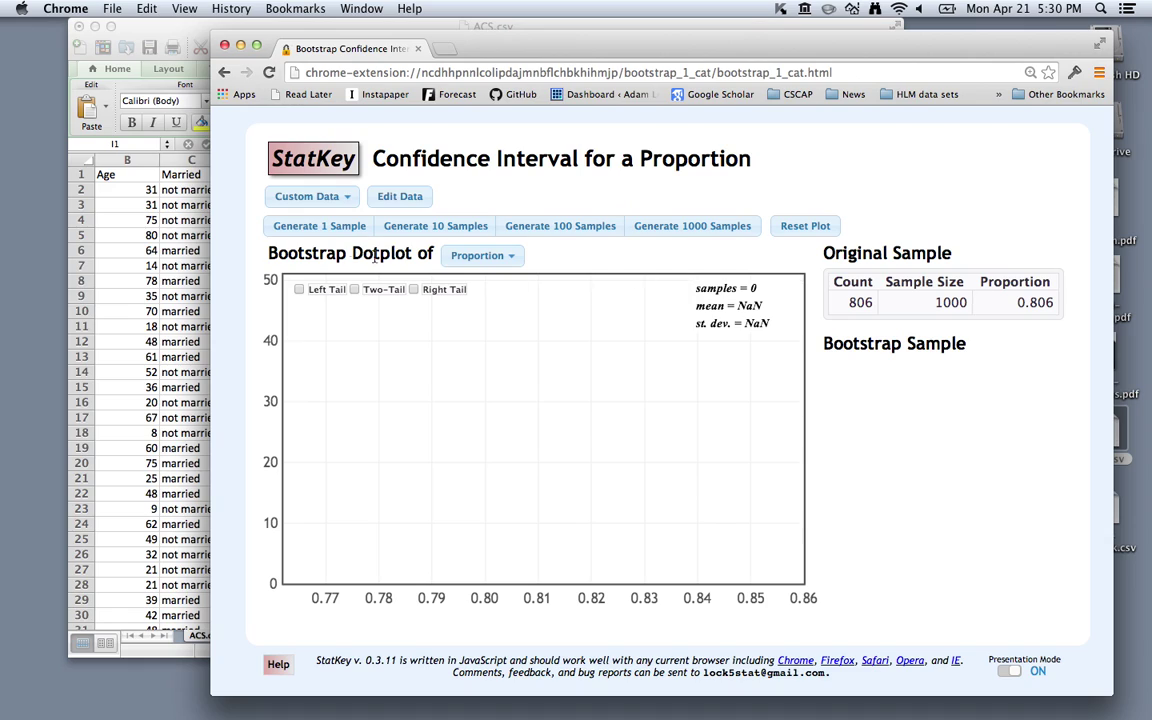
{"action": "left_click", "coordinate": [320, 226]}
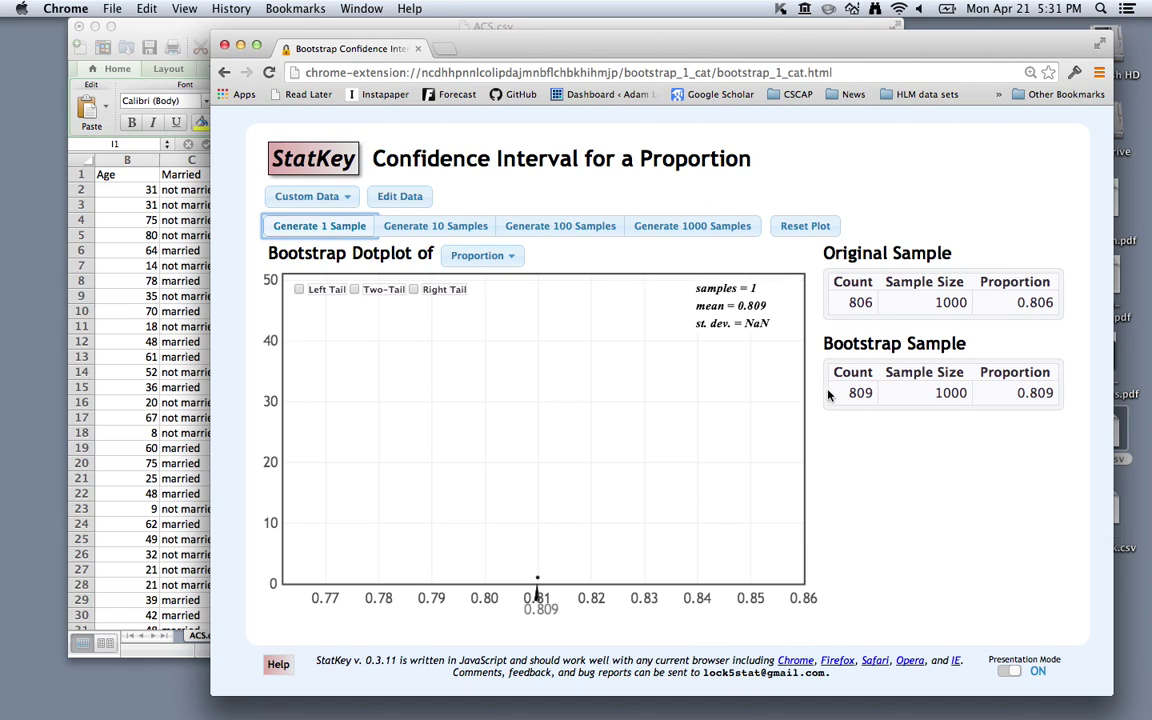
{"action": "left_click_drag", "start_coordinate": [848, 393], "coordinate": [872, 393]}
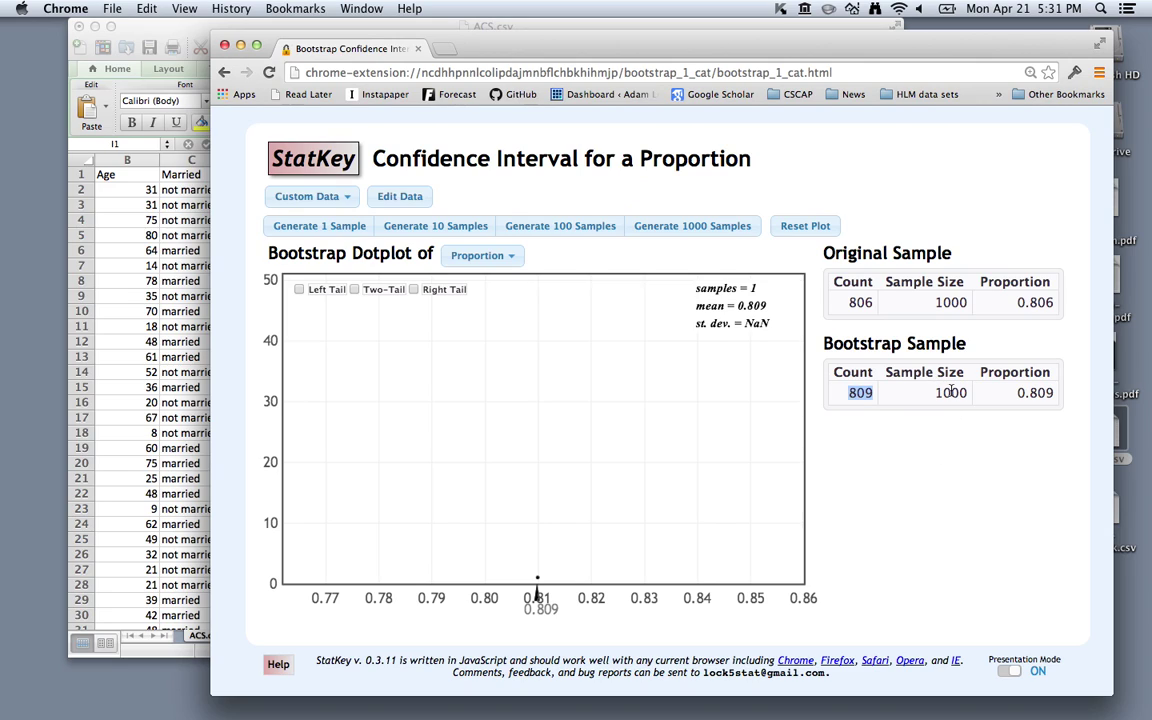
{"action": "left_click_drag", "start_coordinate": [1013, 394], "coordinate": [1056, 394]}
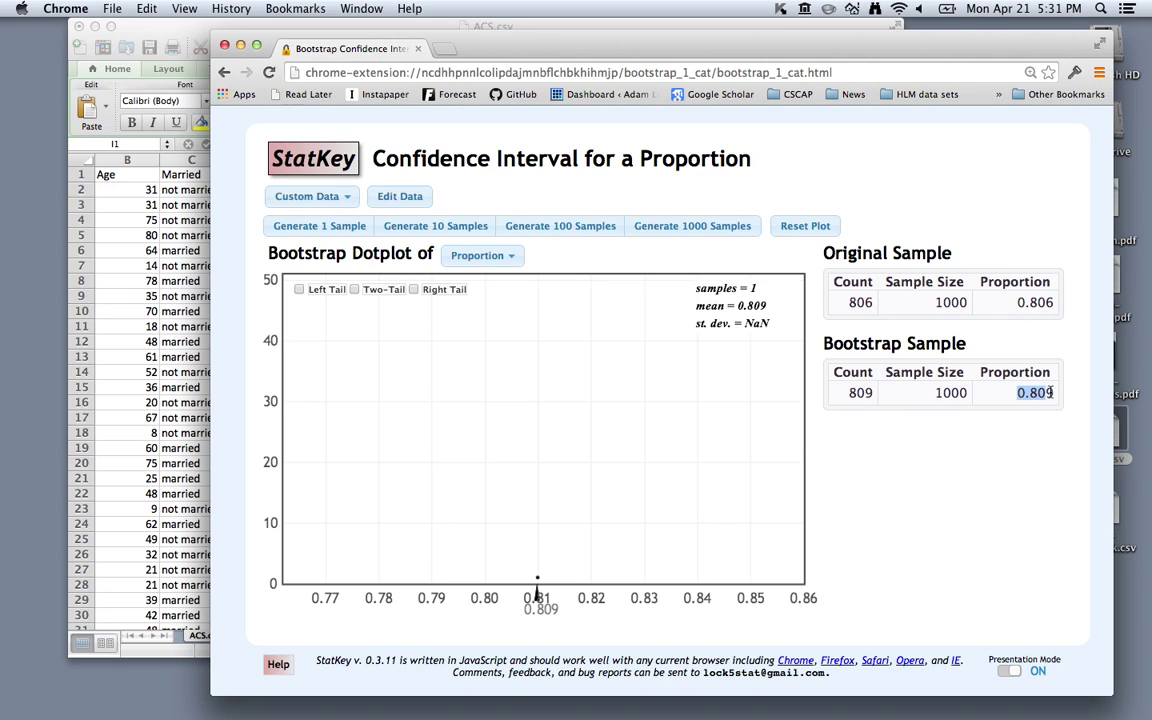
{"action": "left_click", "coordinate": [623, 619]}
Generate ten more single bootstrap samples, reaching 11 with mean 0.812 and SD 0.015.
{"action": "left_click", "coordinate": [338, 235]}
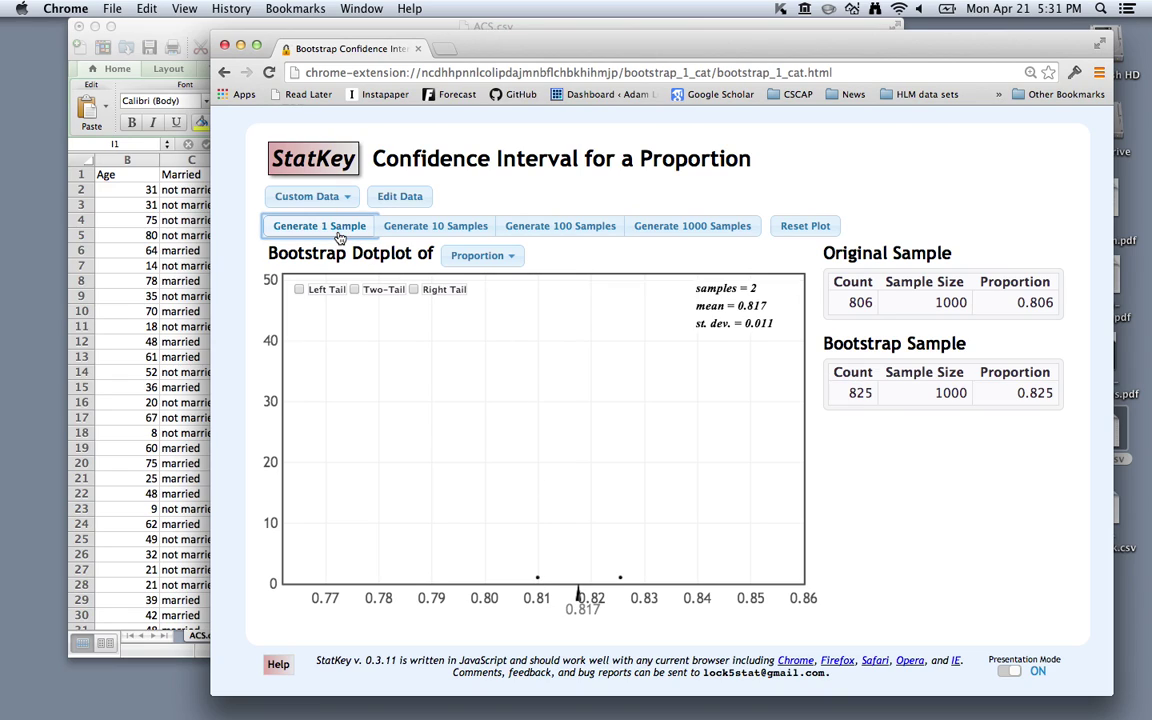
{"action": "left_click", "coordinate": [339, 236]}
{"action": "left_click", "coordinate": [341, 237]}
{"action": "left_click", "coordinate": [342, 236]}
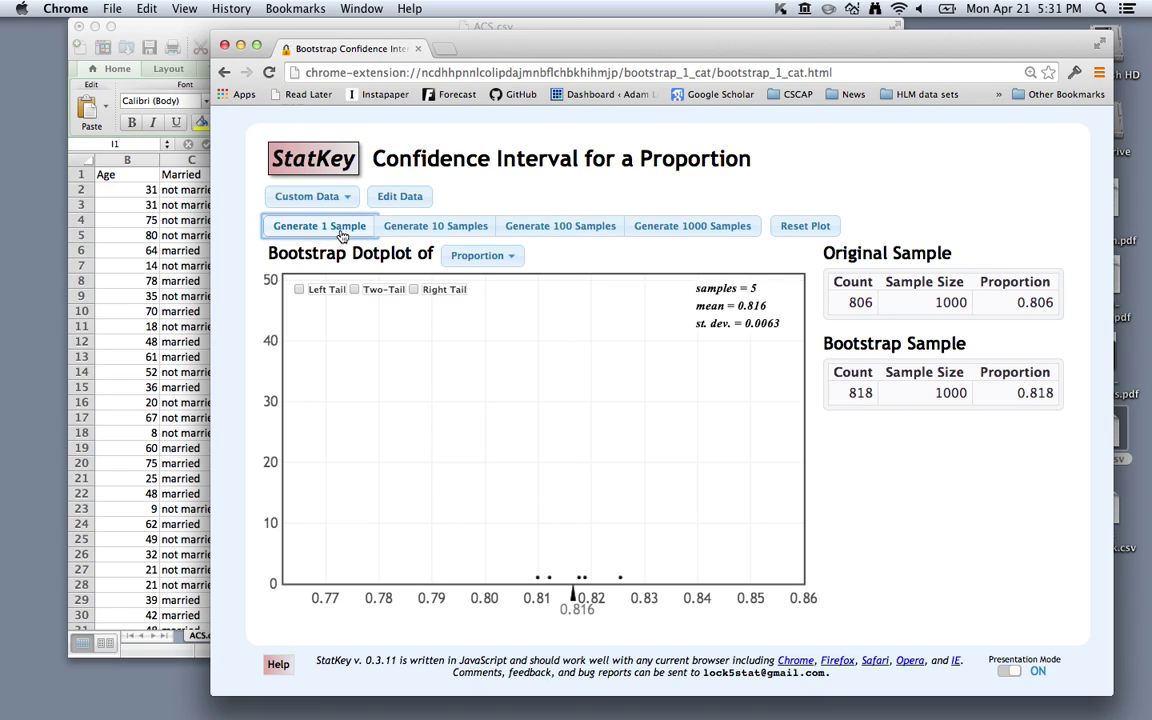
{"action": "left_click", "coordinate": [341, 235]}
{"action": "left_click", "coordinate": [341, 235]}
{"action": "left_click", "coordinate": [341, 235]}
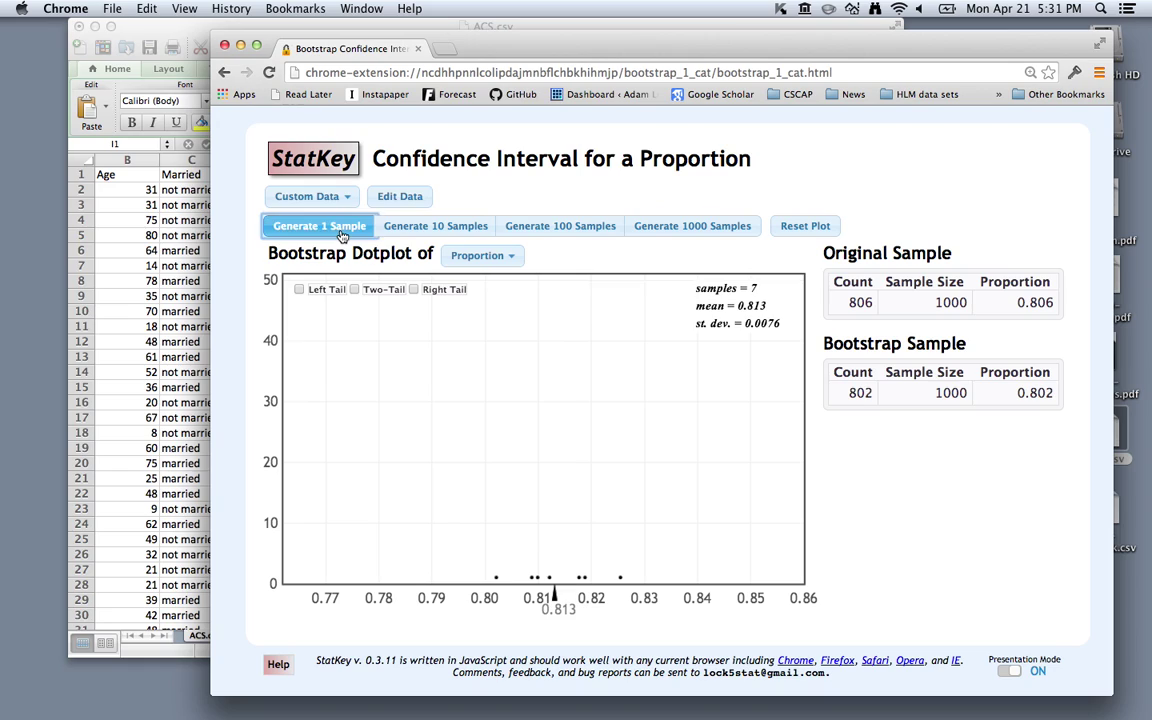
{"action": "left_click", "coordinate": [341, 235]}
{"action": "left_click", "coordinate": [341, 235]}
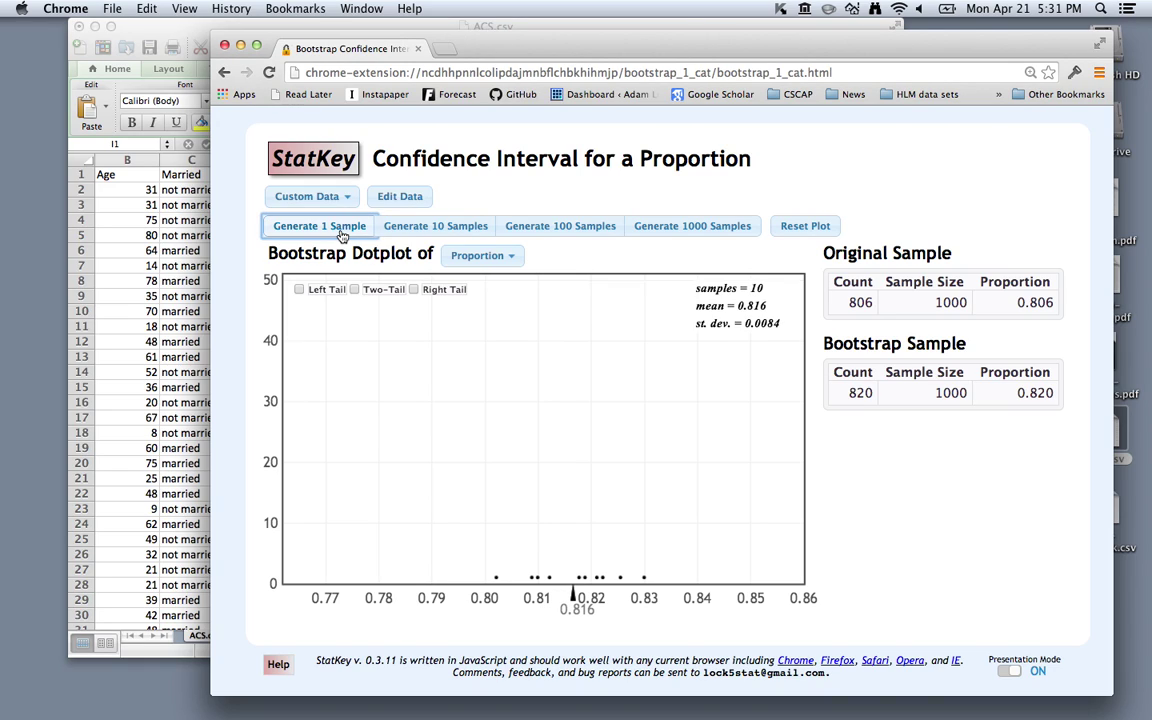
{"action": "left_click", "coordinate": [341, 235]}
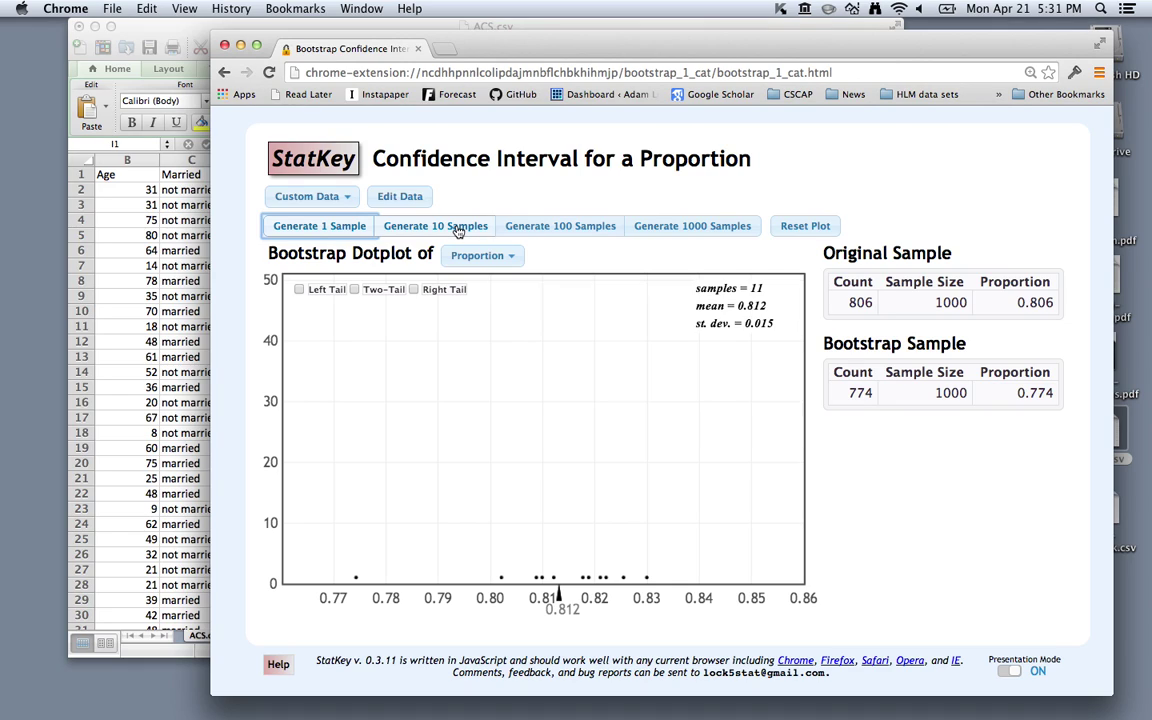
Generate 1000 samples three times for 3011 total, highlighting standard deviation 0.012.
{"action": "left_click", "coordinate": [667, 226]}
{"action": "left_click", "coordinate": [667, 226]}
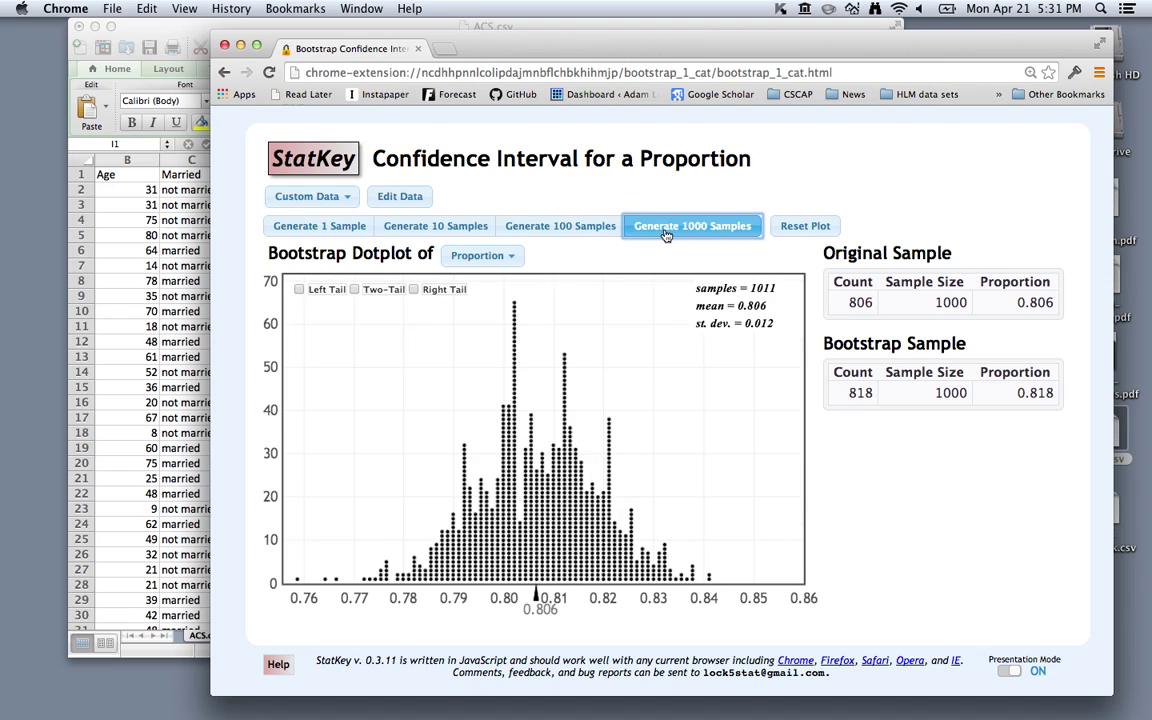
{"action": "left_click", "coordinate": [667, 226]}
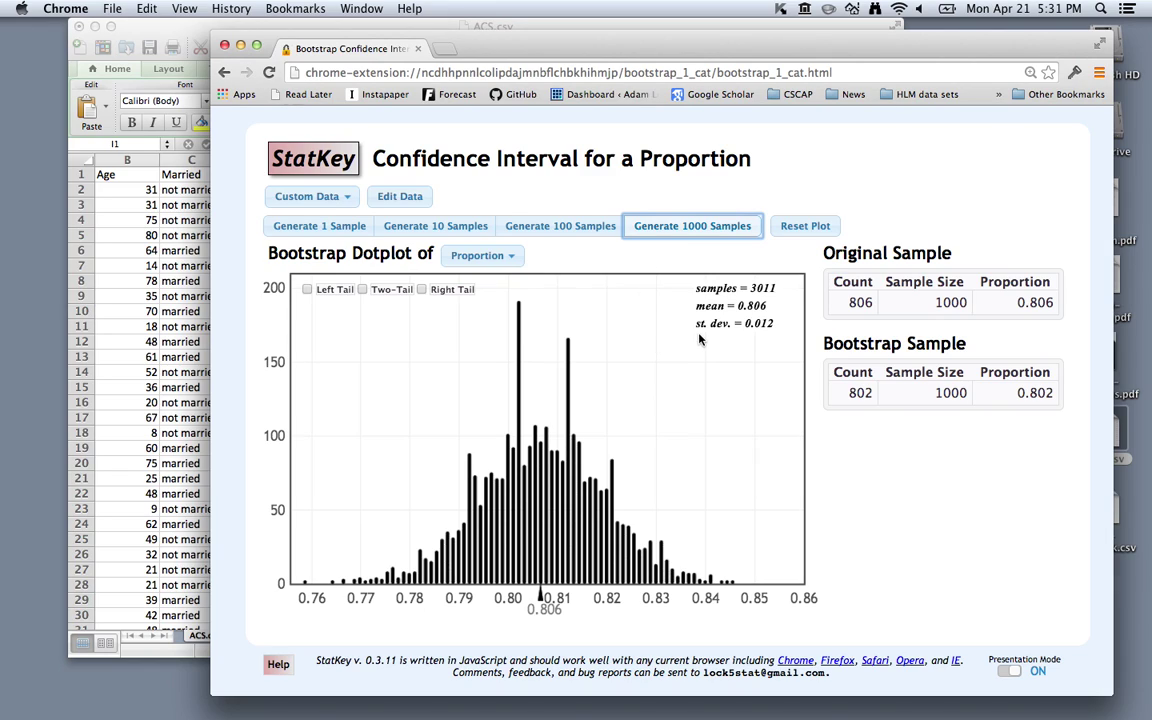
{"action": "left_click_drag", "start_coordinate": [697, 323], "coordinate": [782, 323]}
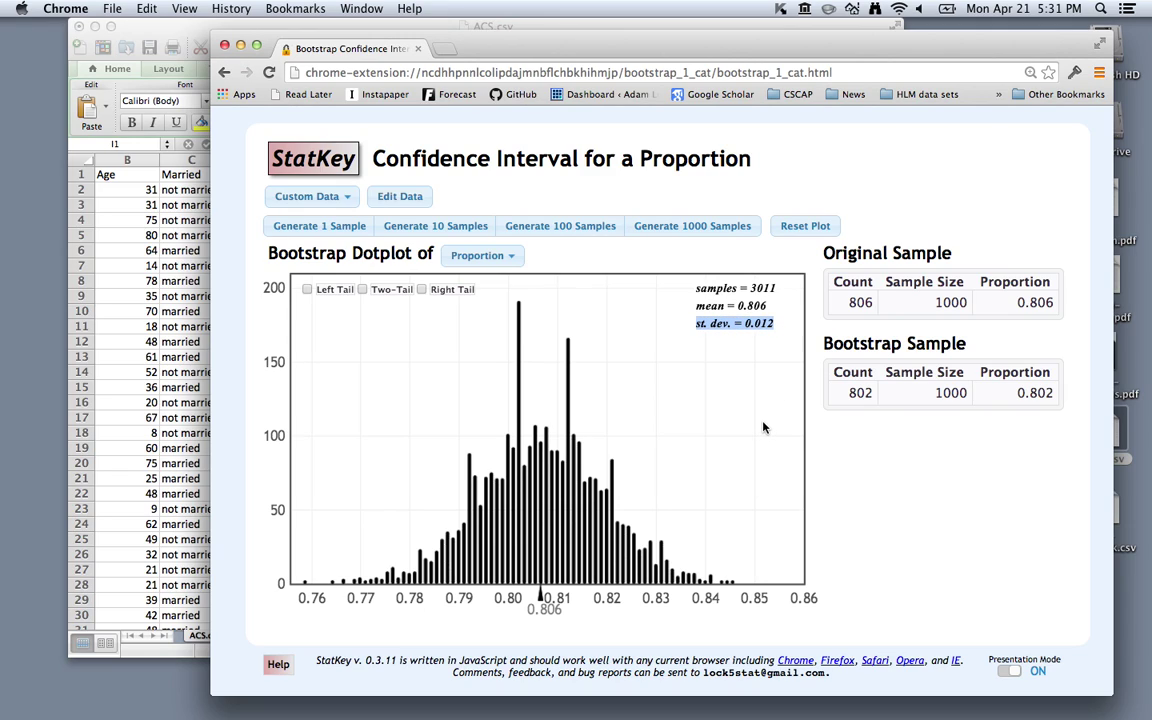
Turn on the Two-Tail option for the bootstrap distribution.
{"action": "left_click", "coordinate": [718, 390]}
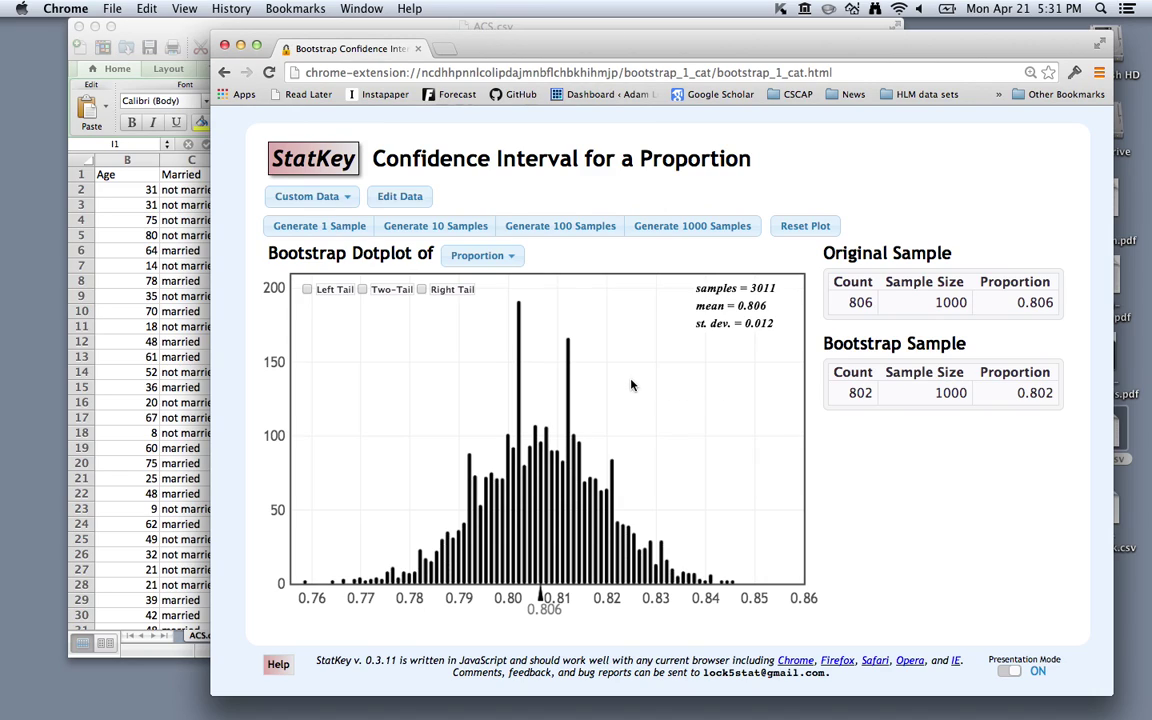
{"action": "left_click", "coordinate": [494, 341]}
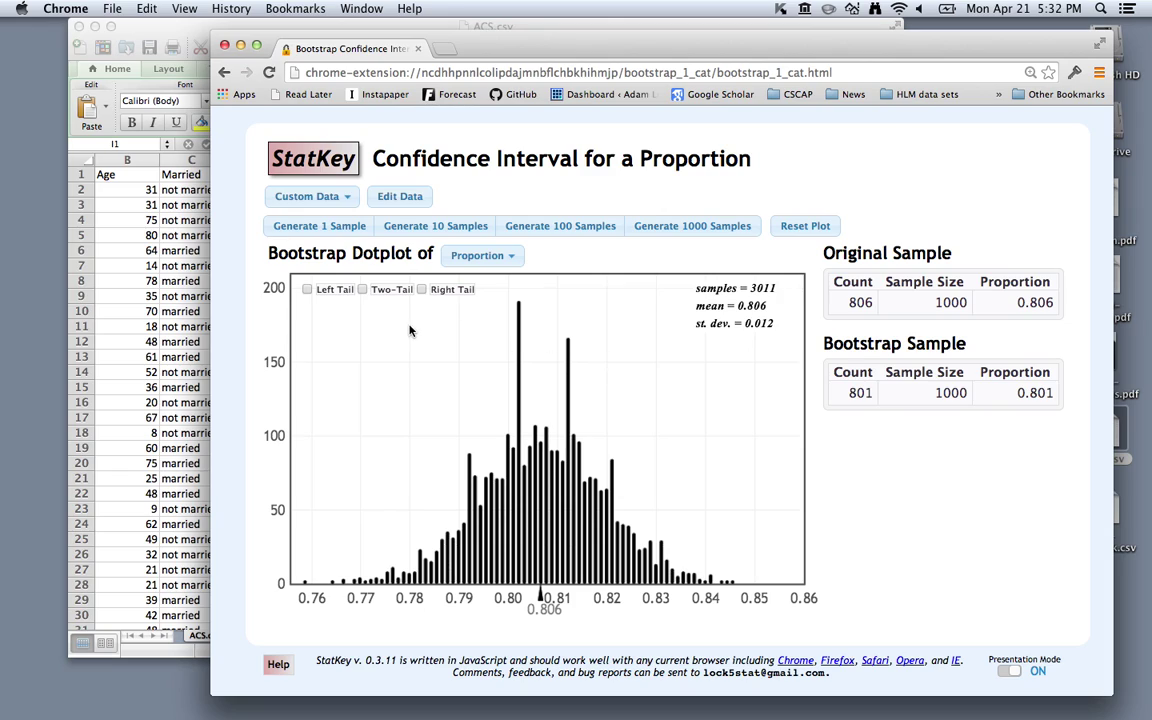
{"action": "left_click", "coordinate": [363, 290]}
{"action": "left_click", "coordinate": [519, 412]}
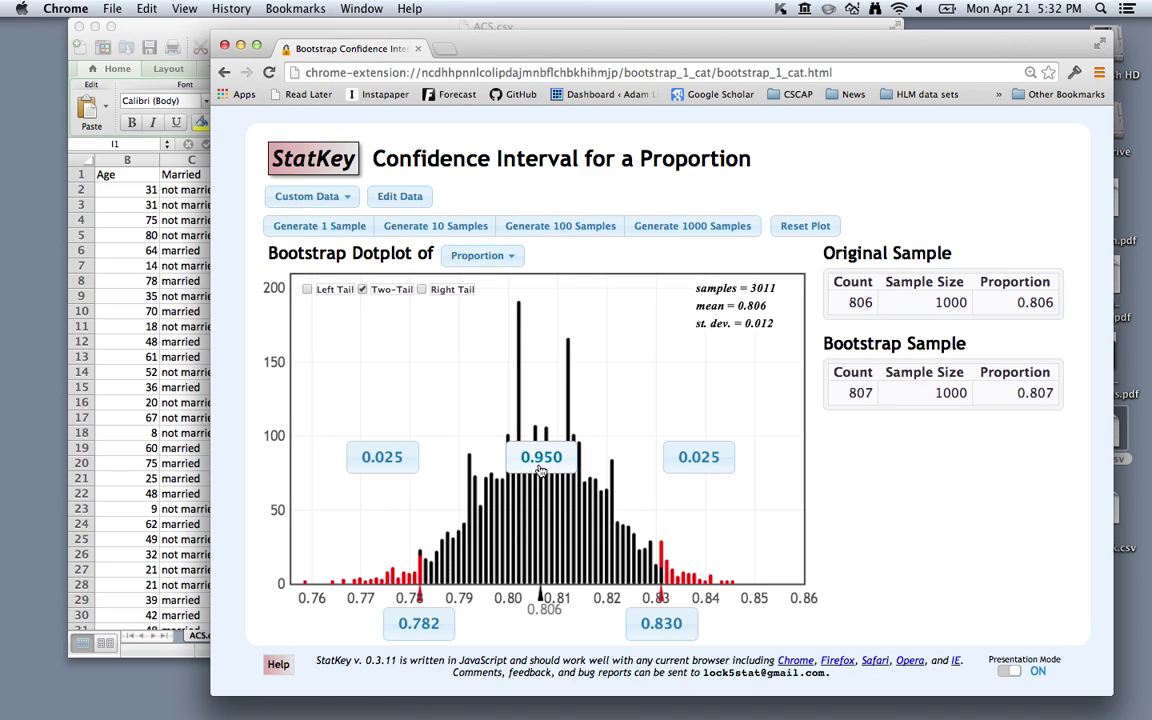
{"action": "left_click", "coordinate": [540, 470]}
{"action": "left_click", "coordinate": [553, 461]}
Set the central proportion to 0.99 (0.774–0.837), then 0.95, giving 0.782 to 0.830.
{"action": "left_click", "coordinate": [553, 464]}
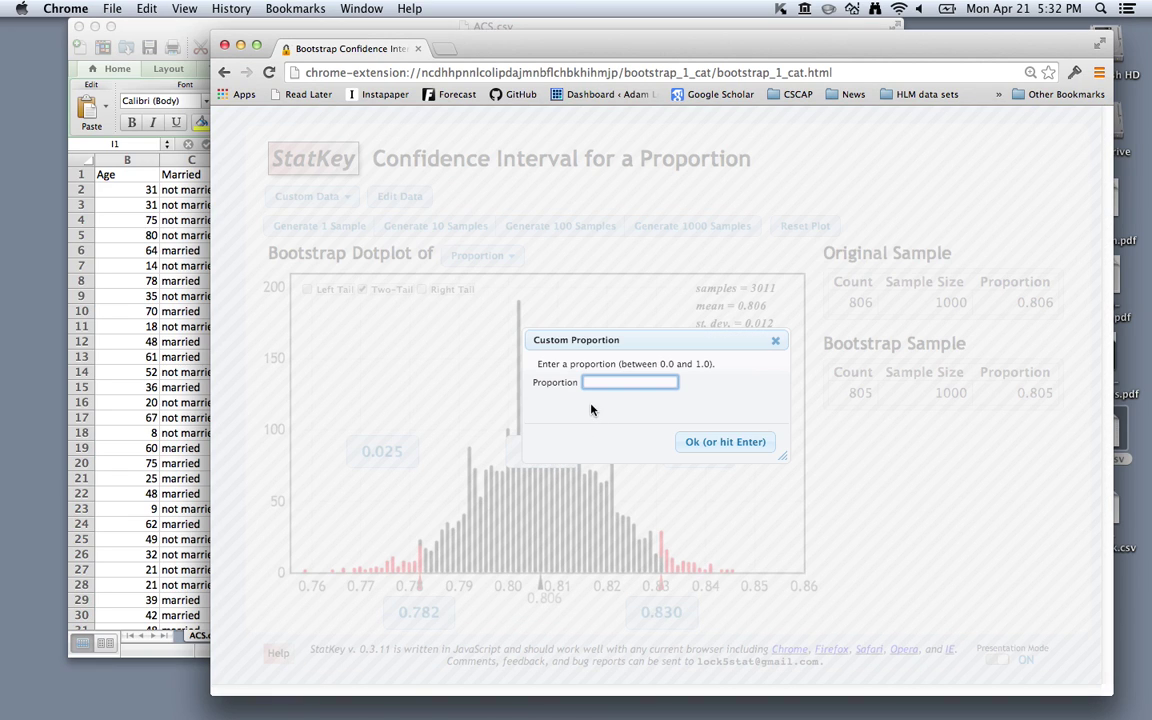
{"action": "type", "text": ".99"}
{"action": "key", "text": "Return"}
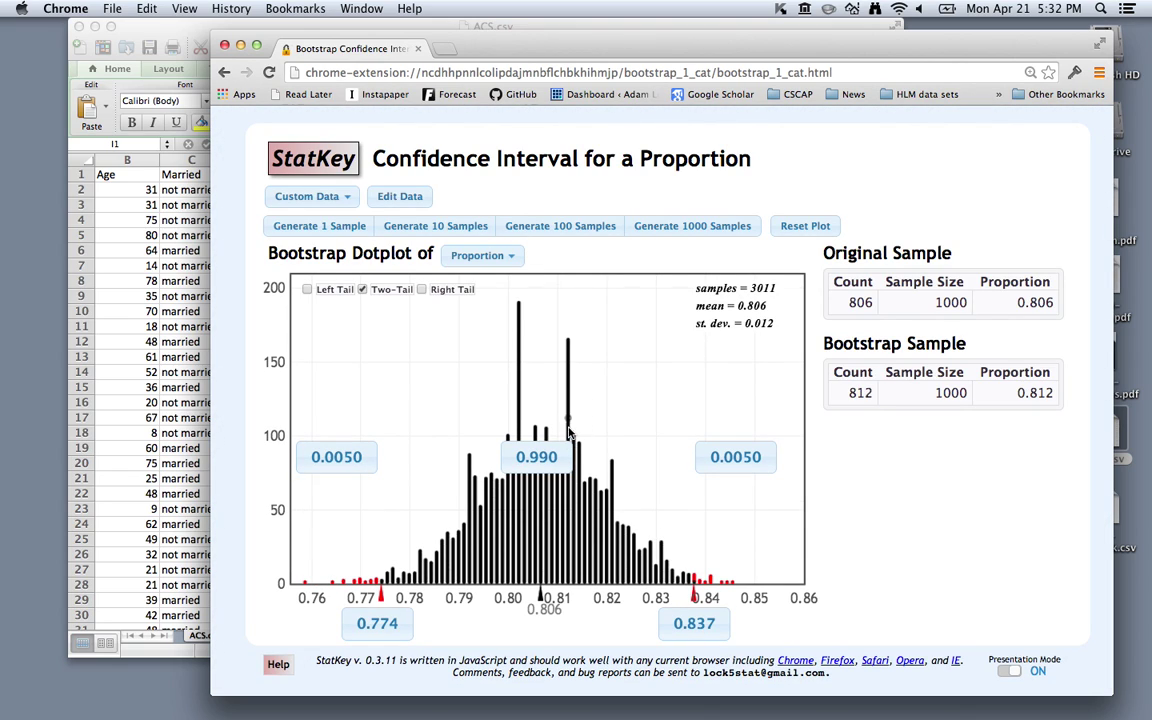
{"action": "left_click", "coordinate": [549, 458]}
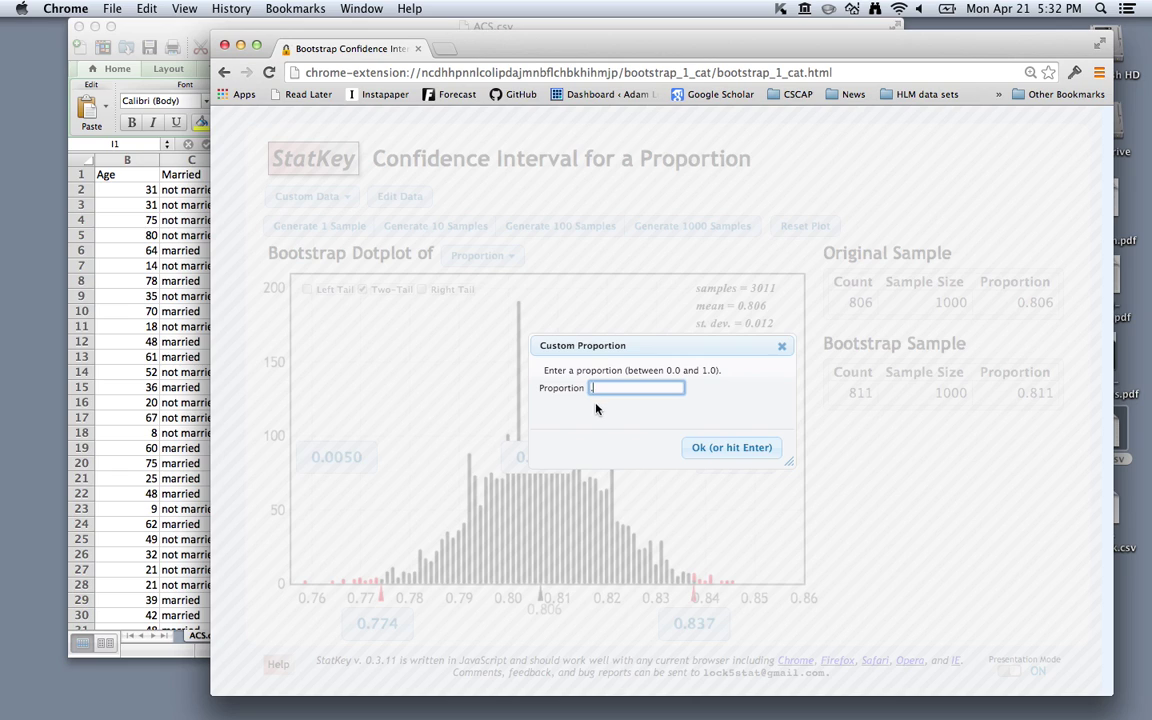
{"action": "type", "text": ".95"}
{"action": "key", "text": "Return"}
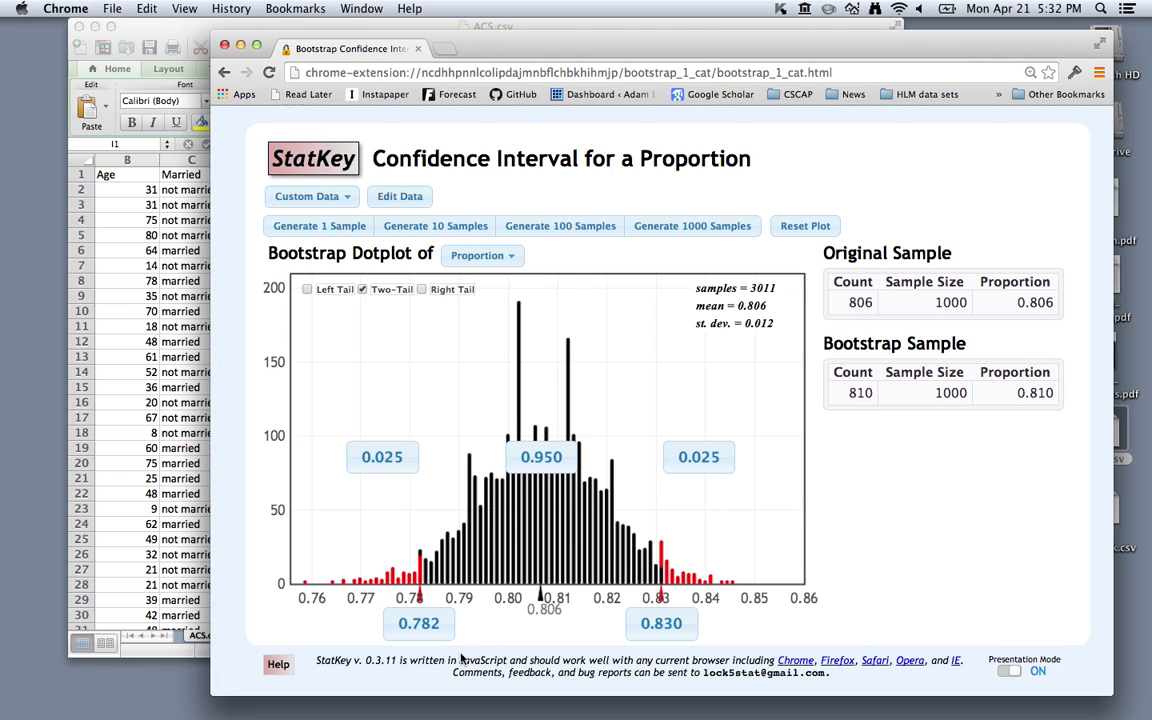